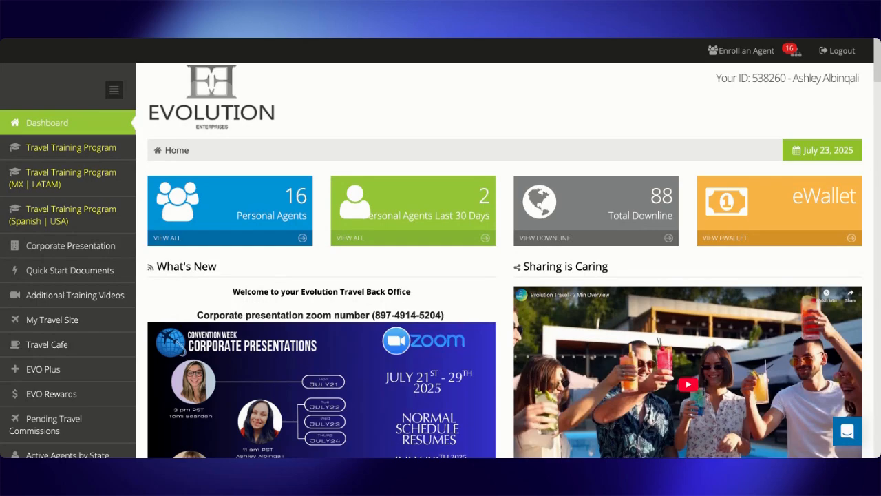
scroll(568, 400, "down", 3)
scroll(568, 401, "up", 2)
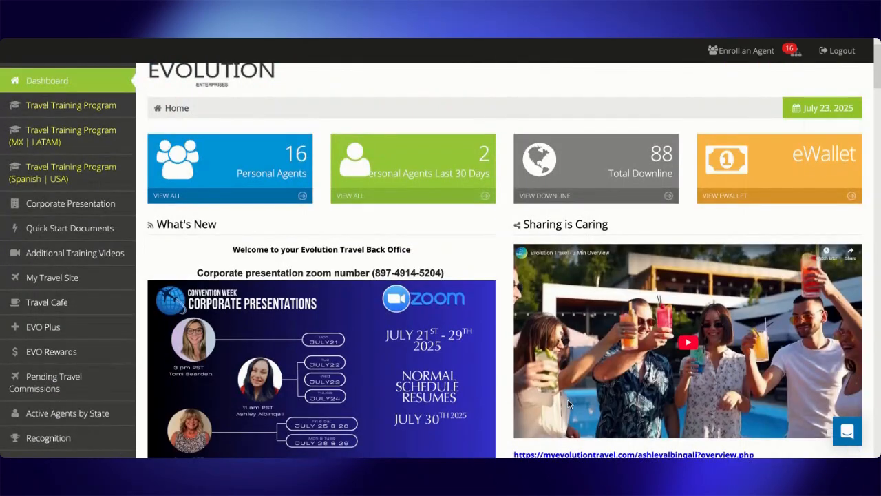
scroll(568, 400, "up", 1)
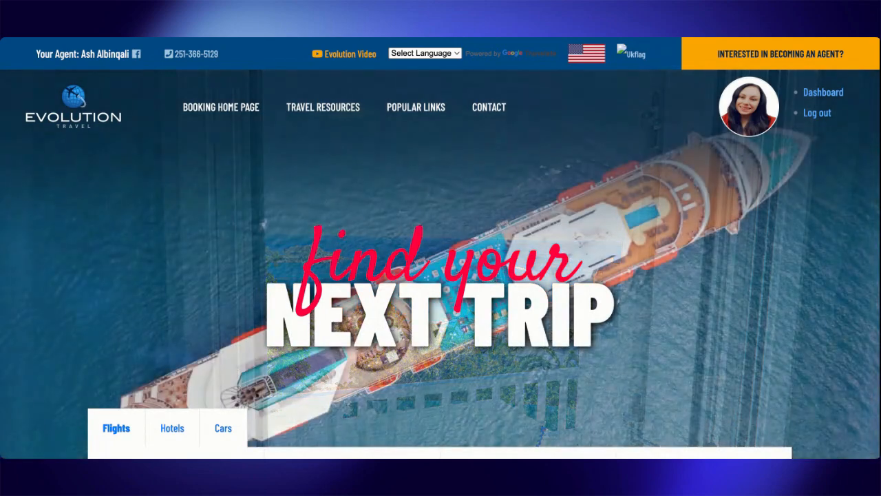
Look over the travel booking site's home page, covering the flight search, agent bio, vacation quote request, travel blog and footer
scroll(368, 149, "down", 4)
scroll(367, 149, "down", 1)
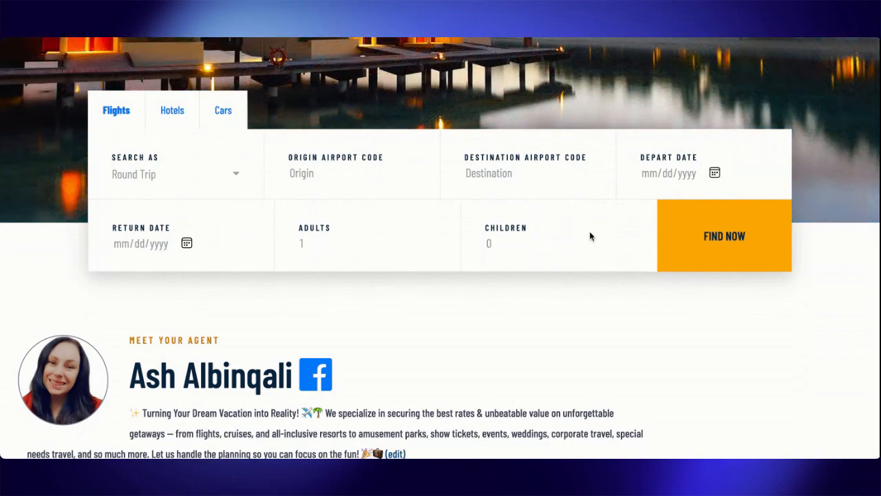
scroll(589, 236, "down", 5)
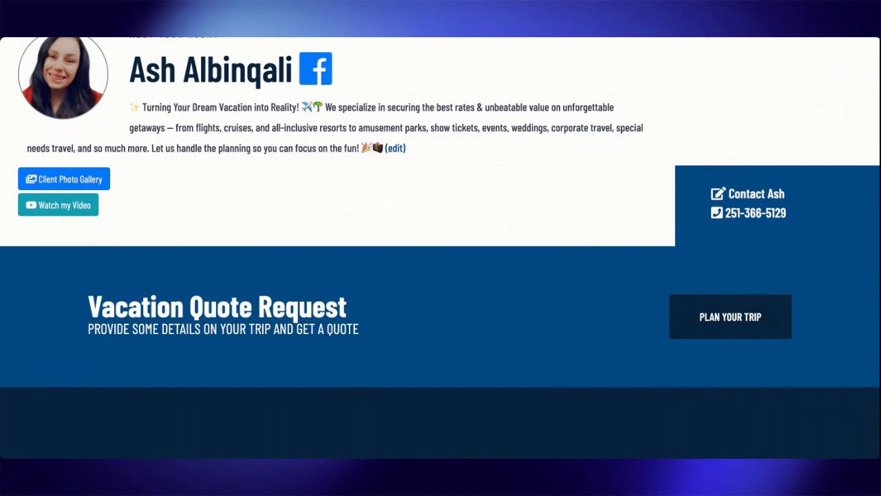
scroll(620, 353, "down", 4)
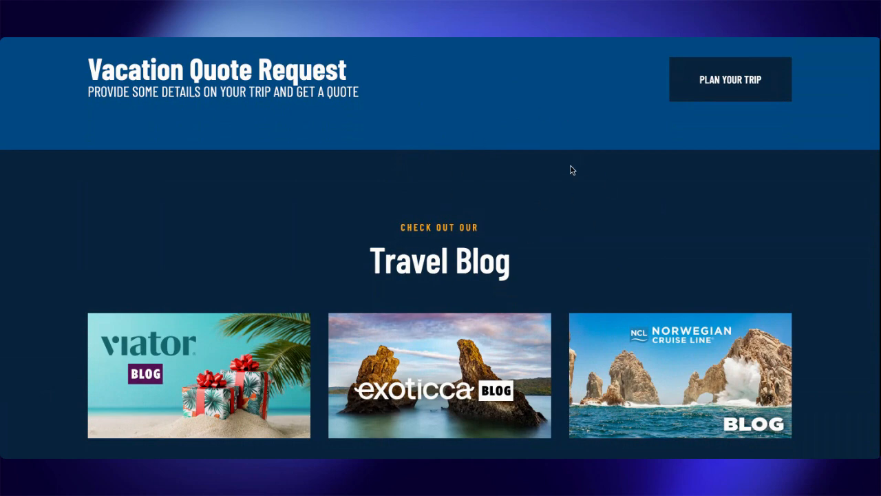
scroll(571, 170, "up", 1)
scroll(570, 170, "down", 2)
scroll(570, 170, "up", 3)
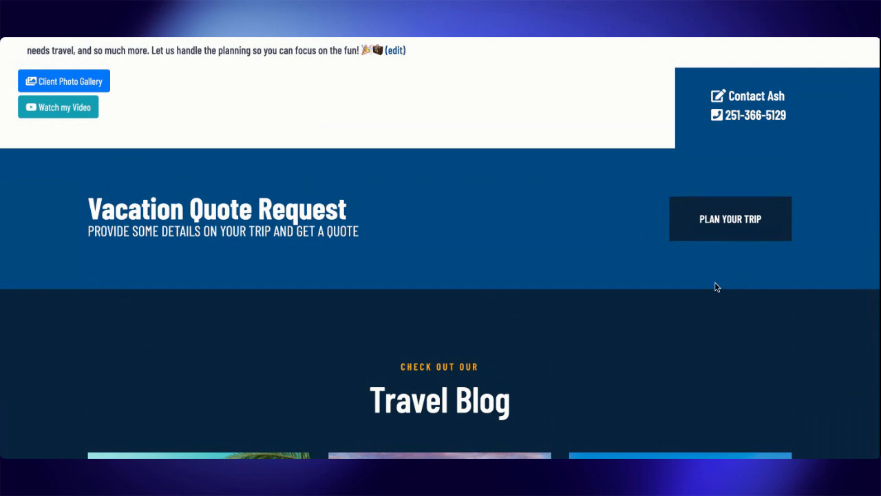
scroll(716, 287, "down", 4)
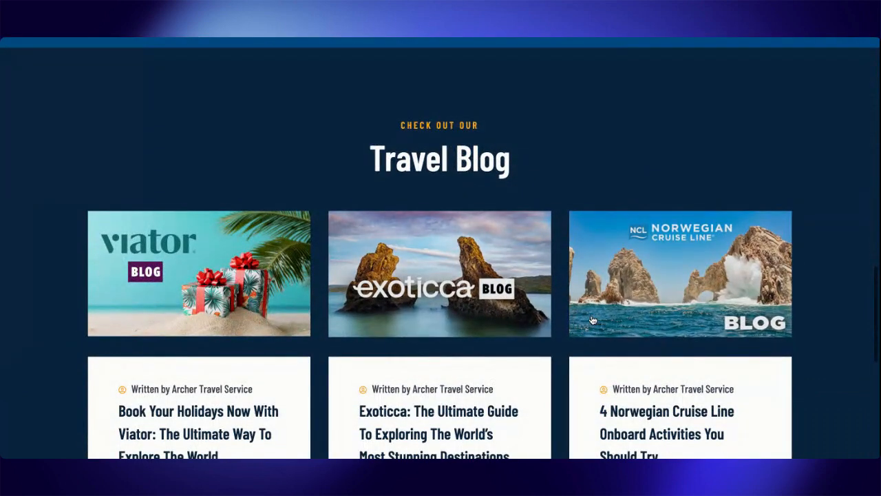
scroll(593, 320, "down", 6)
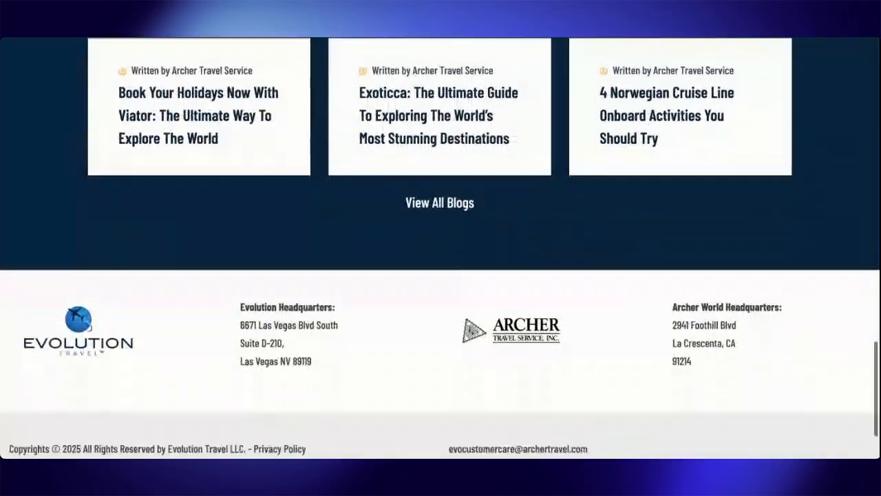
scroll(593, 320, "up", 8)
scroll(441, 248, "up", 10)
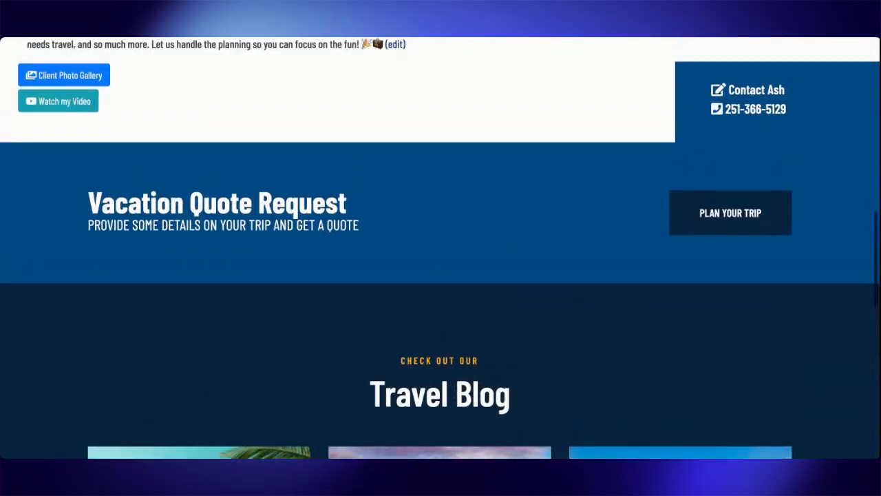
scroll(716, 134, "up", 1)
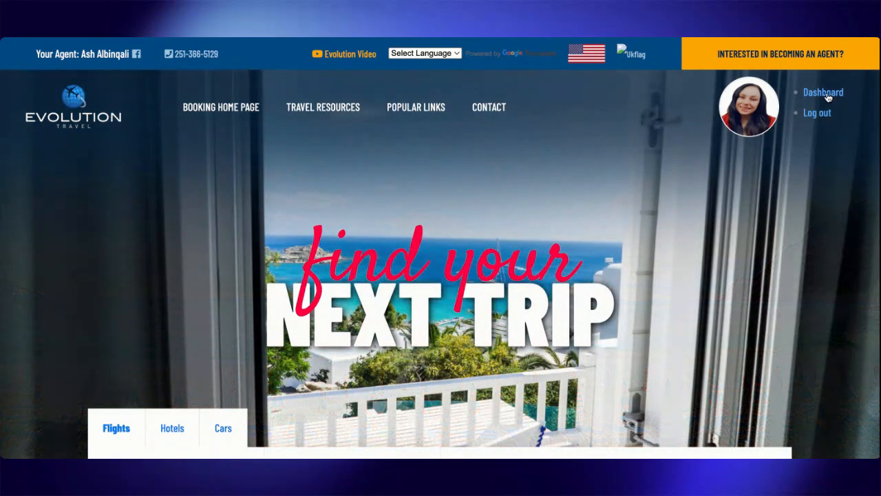
Open the agent dashboard and read the User Guide's instructions on the profile, password and website name
left_click(829, 98)
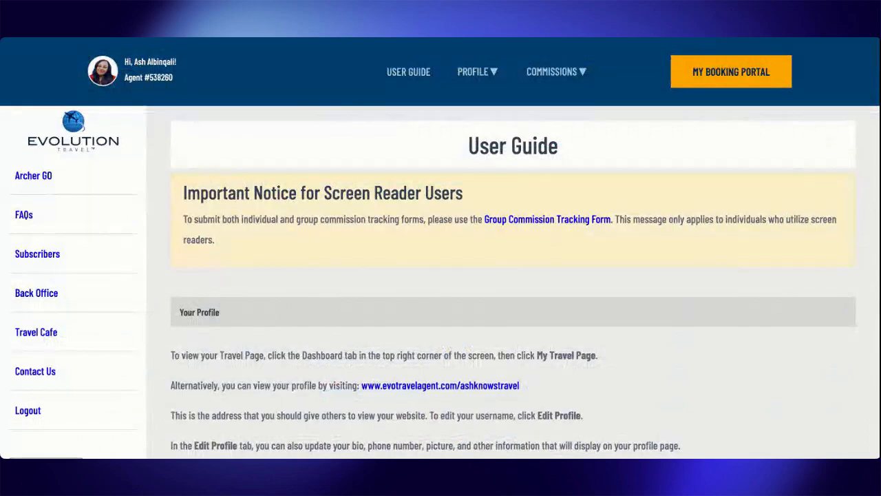
scroll(609, 259, "down", 3)
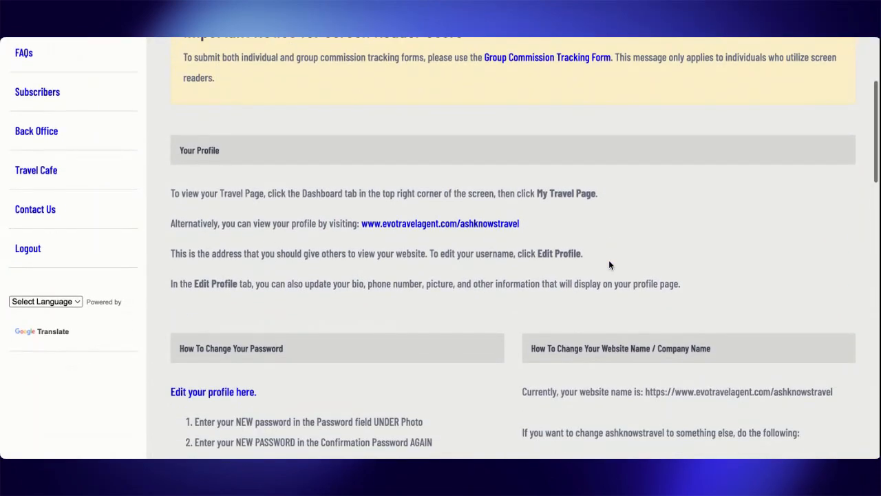
scroll(609, 260, "up", 1)
scroll(609, 260, "down", 2)
scroll(609, 261, "down", 1)
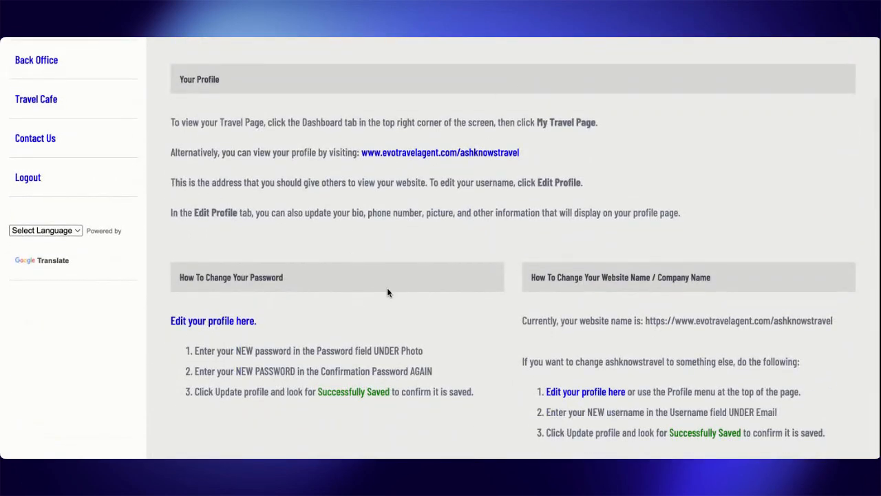
scroll(612, 350, "down", 10)
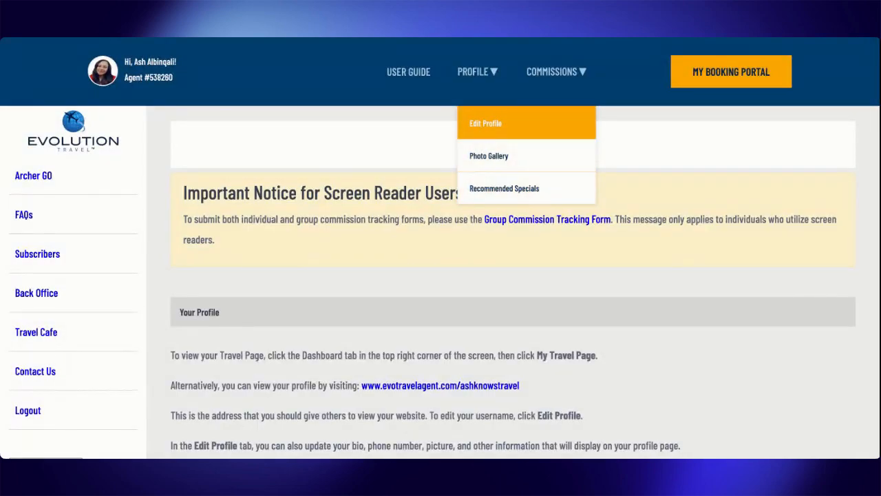
Open the Edit Profile page and review the name, username, contact, address, Facebook and YouTube fields
left_click(503, 126)
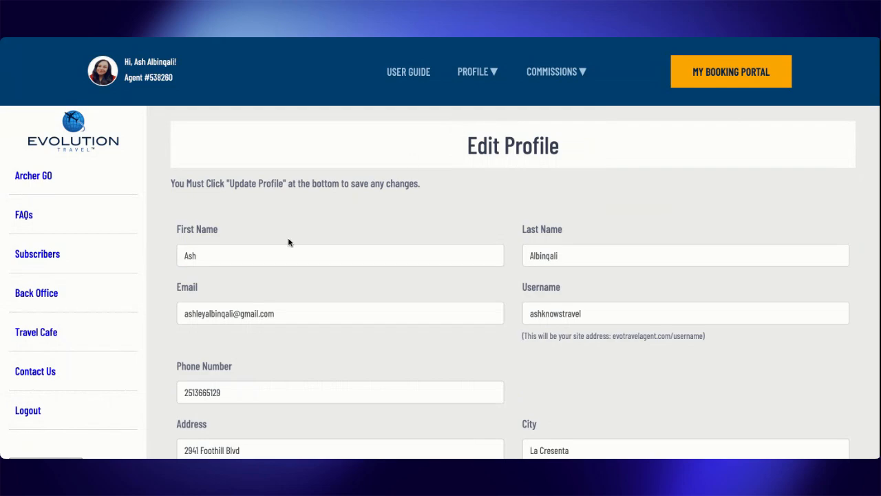
scroll(273, 256, "down", 3)
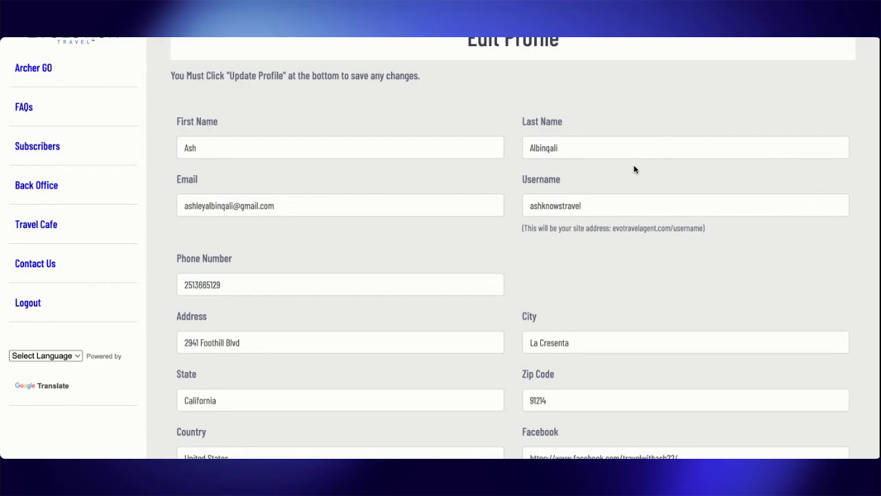
scroll(634, 169, "down", 3)
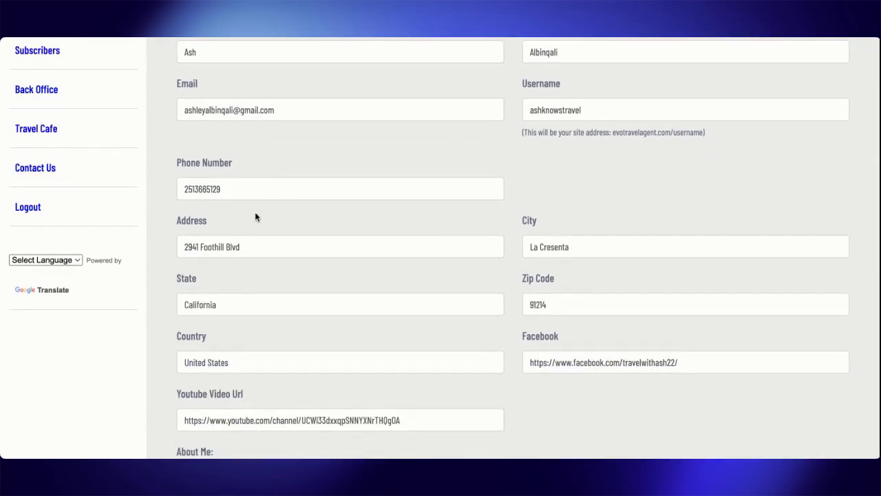
scroll(255, 217, "down", 2)
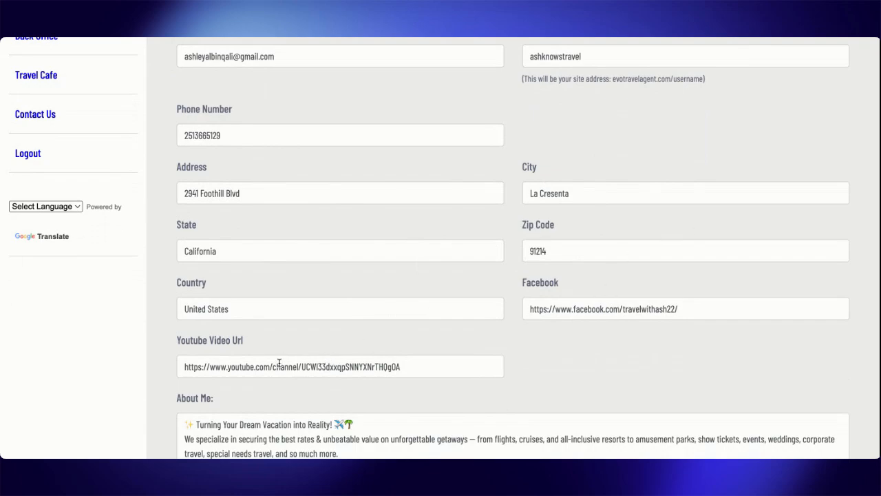
Copy the entire bio text from the profile's About Me field and switch to ChatGPT
scroll(279, 363, "down", 2)
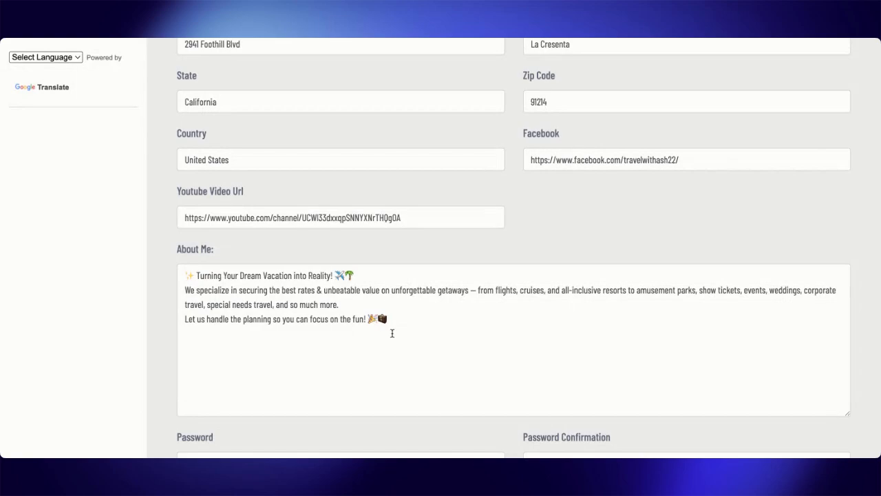
left_click_drag(395, 318, 178, 264)
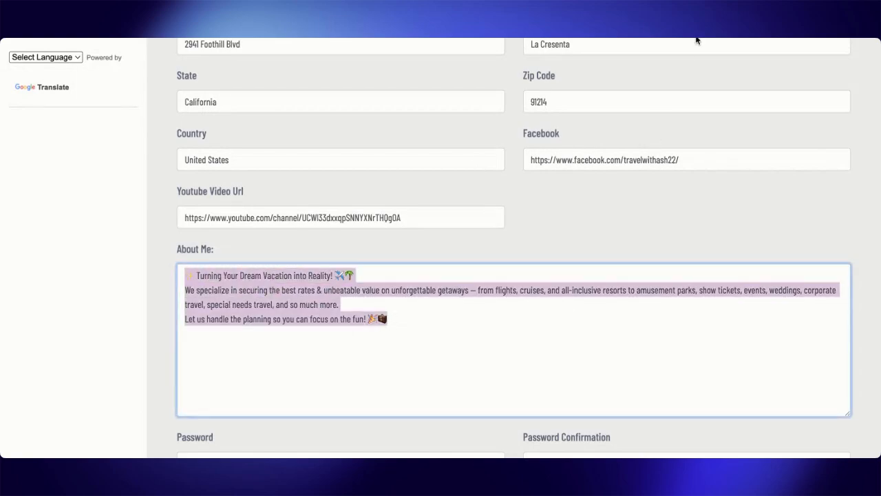
left_click(696, 37)
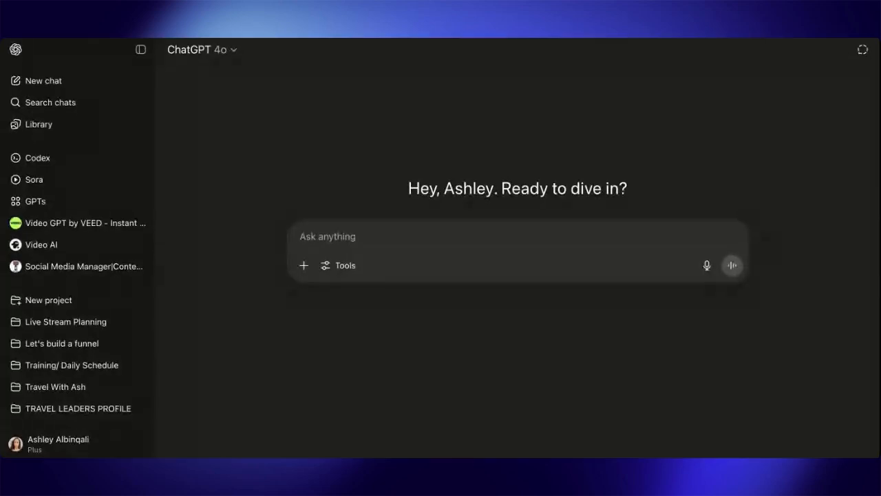
Begin a new prompt with "Hello! I need to update my bio on my evolution website for travel booking!"
left_click(330, 239)
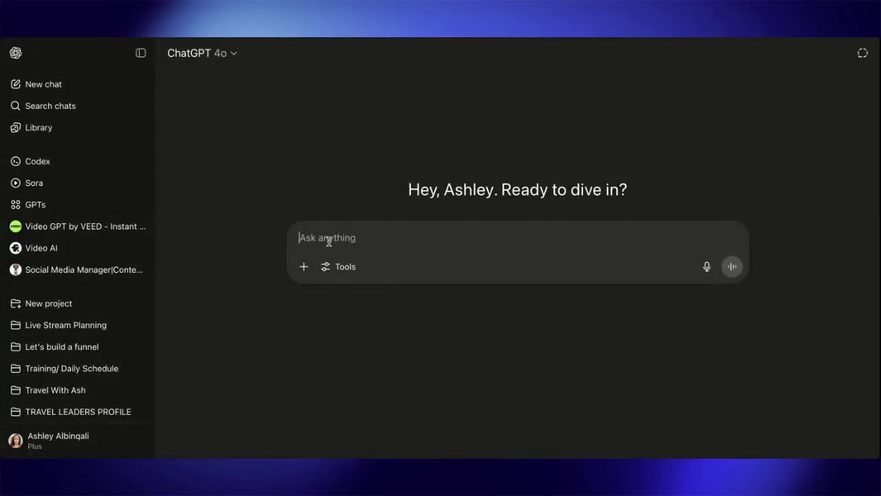
type("Hello!")
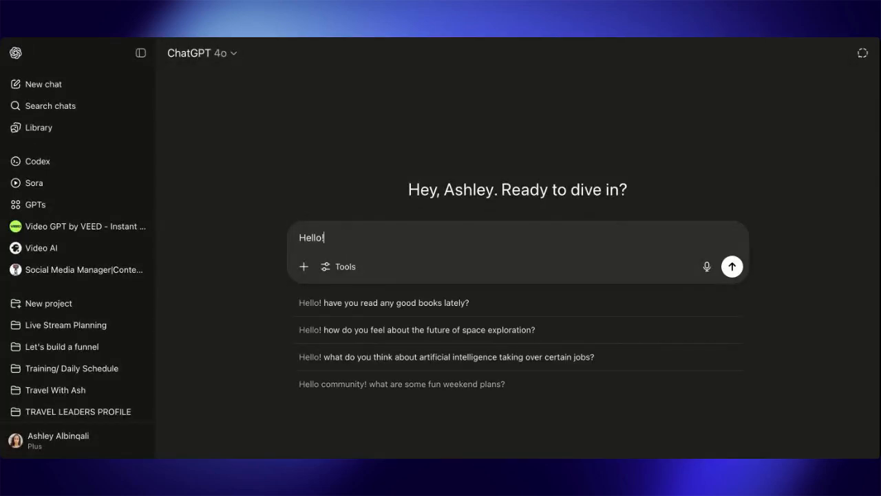
type(" I need to")
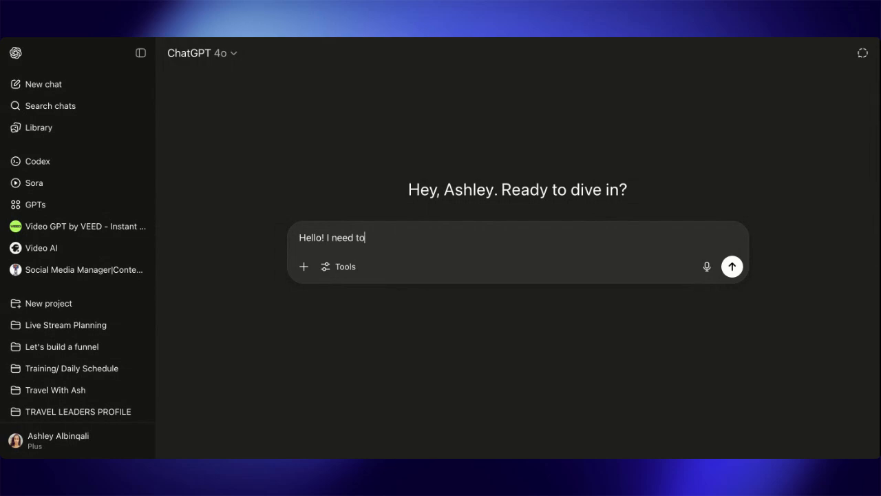
type(" update my bio on my evo")
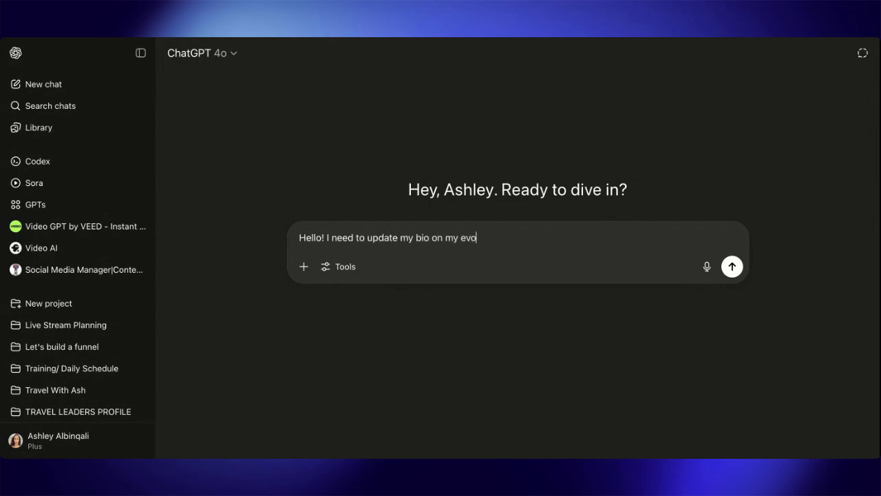
type("lution website for trave")
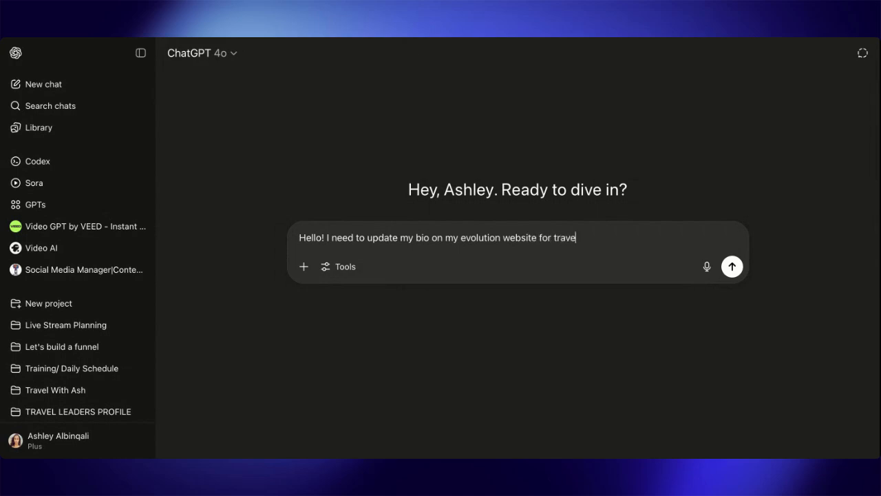
type("l booking! Here i")
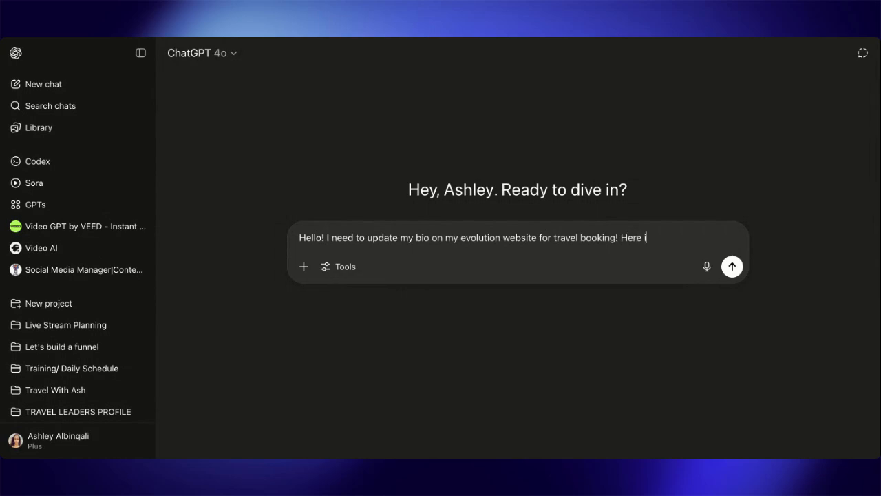
Continue the prompt with "Here is current one, but I want them to know more about my experience, knowledge, and what I can do for them!"
type("s current one, but I want")
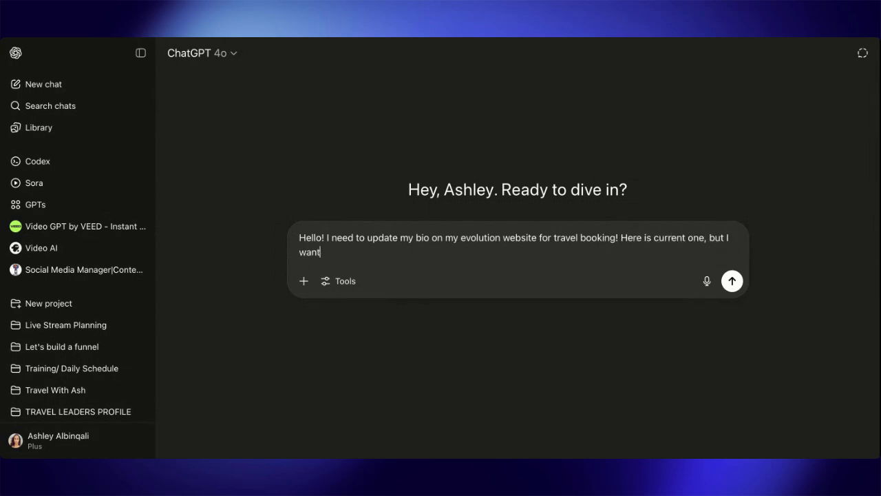
type(" them to know more abo")
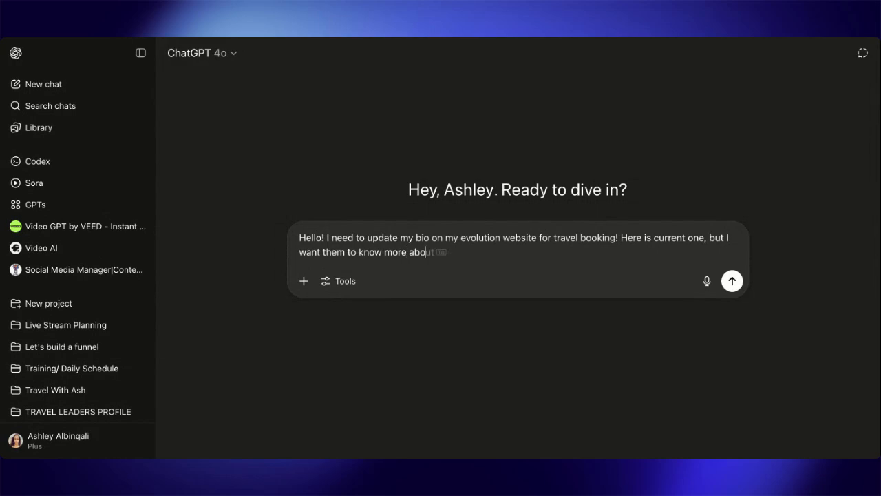
type("ut my hist")
key("BackSpace")
key("BackSpace")
key("BackSpace")
key("BackSpace")
type("experience,")
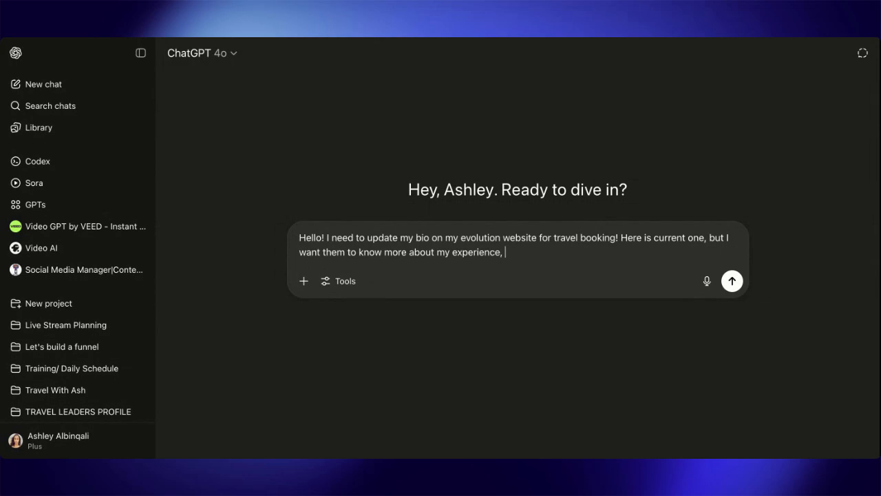
type(" know")
key("Tab")
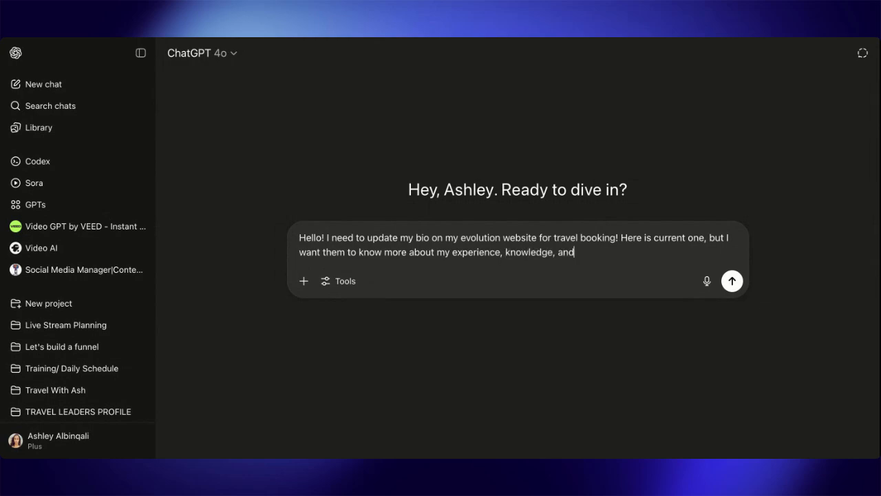
type("what I can do for them! I aslo")
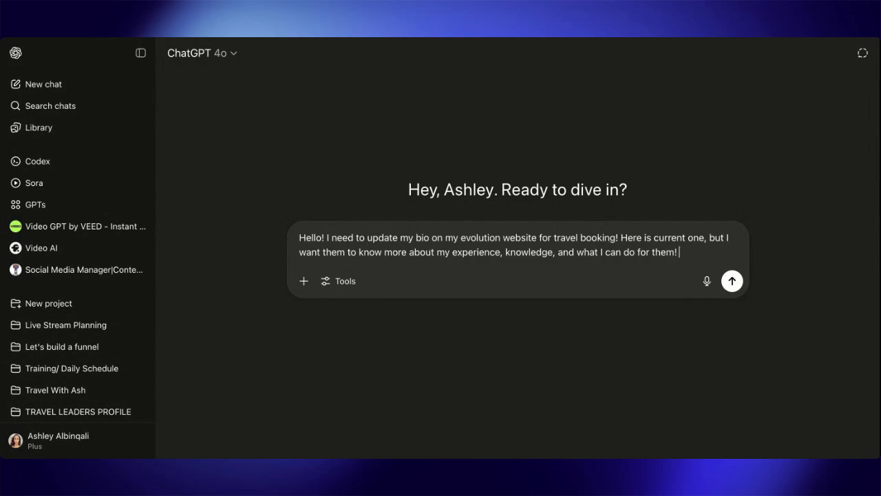
Complete the prompt with "I also want to put hashtags, to help drive SEO- include for my busiensss and my youtube #ashknowstravel" and send it
key("BackSpace")
key("BackSpace")
key("BackSpace")
key("BackSpace")
type("lso want to put hasht")
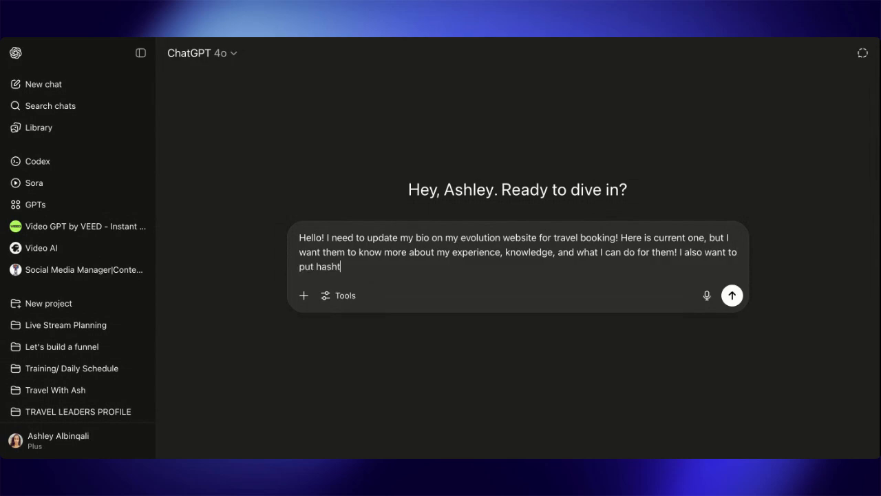
type("ags, to help drive SE")
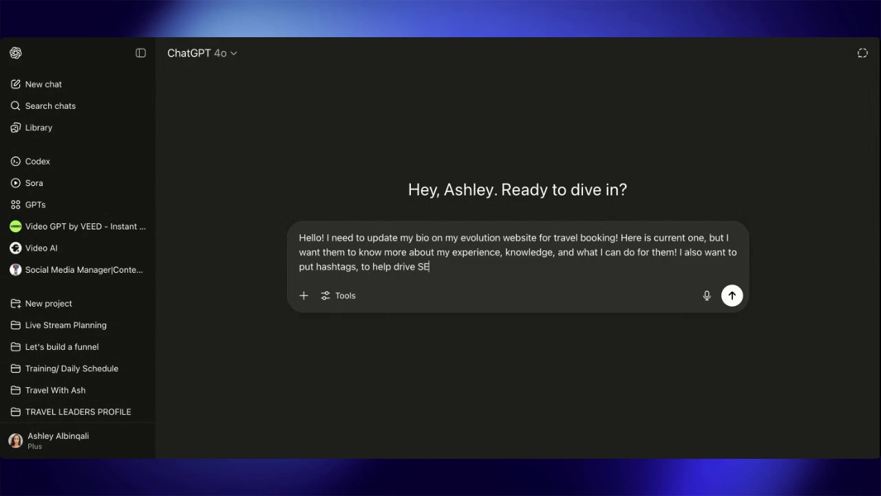
type("O- i")
type("n")
type("clude for my busiensss and m")
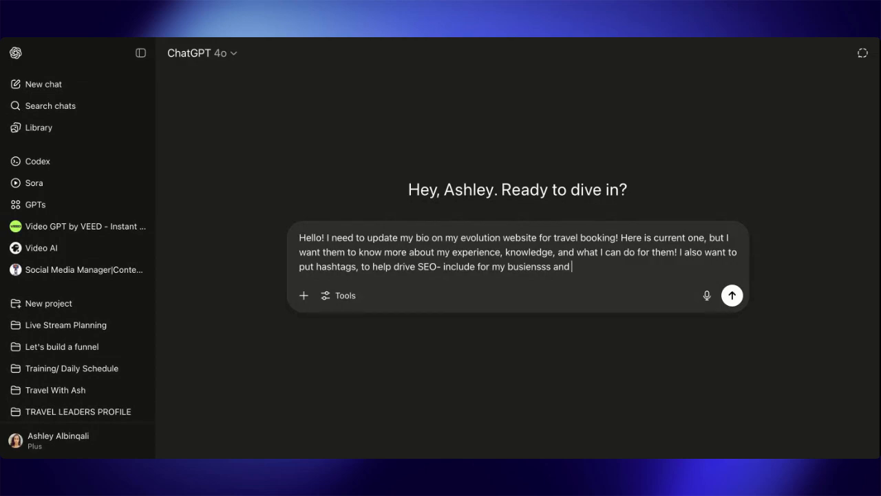
type("y youtube #ashknowstravel")
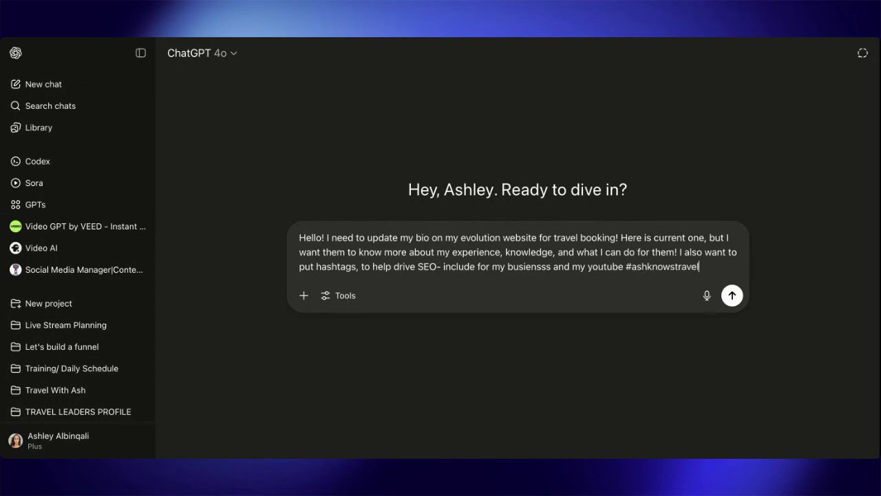
key("Return")
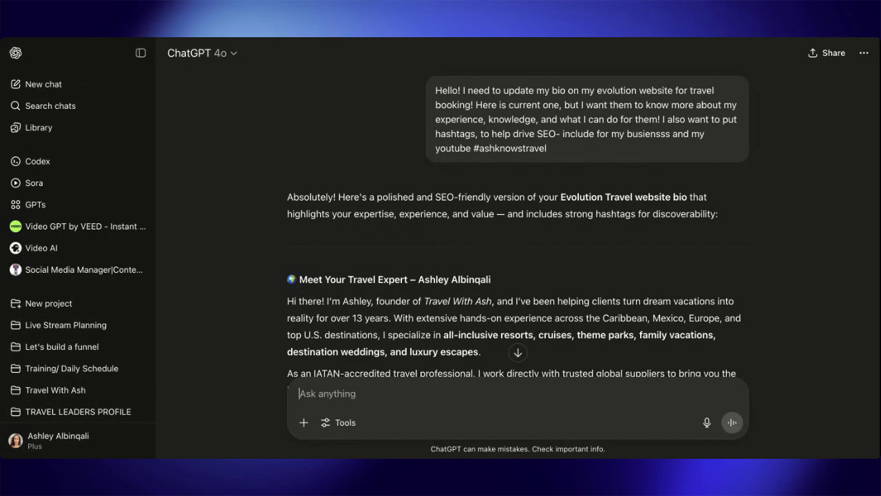
Copy the rewritten bio, from the Meet Your Travel Expert heading through the hashtags, and switch back to the Evolution Travel profile page
scroll(416, 230, "down", 3)
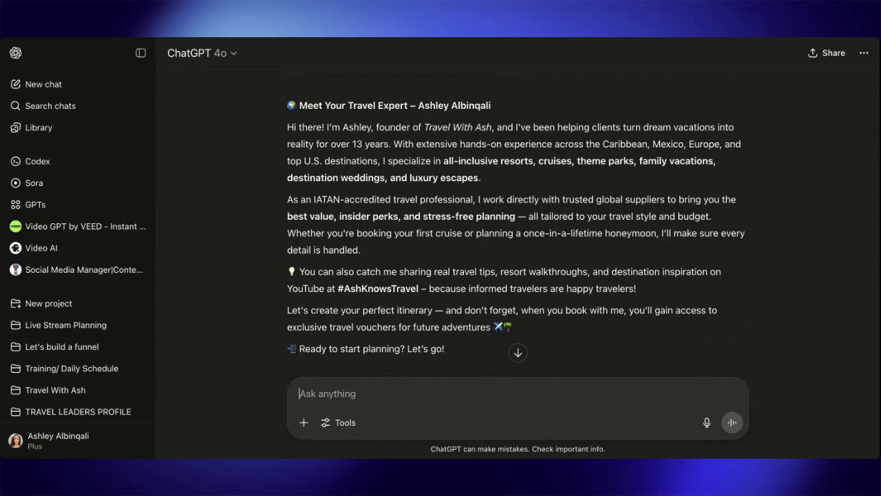
scroll(517, 344, "down", 3)
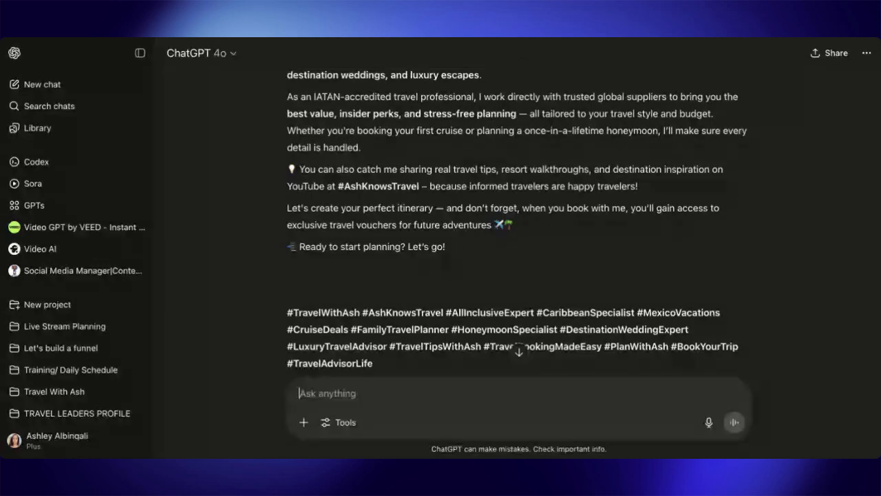
left_click_drag(381, 365, 263, 275)
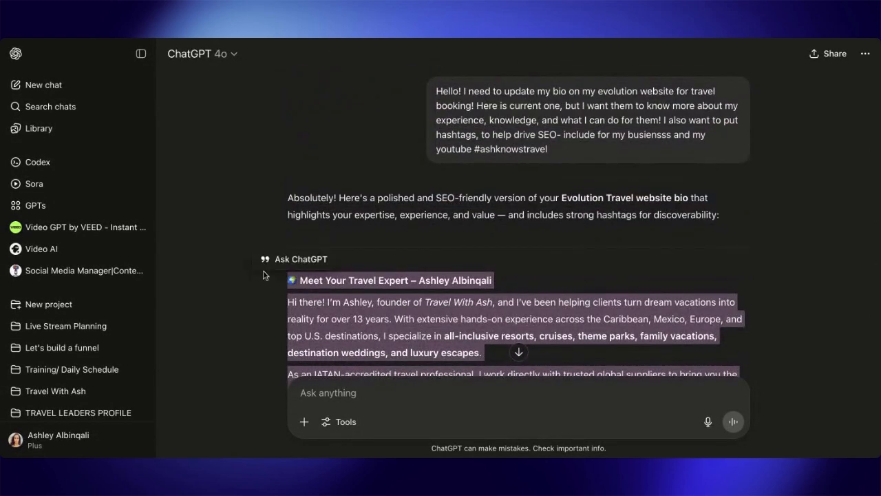
left_click(668, 40)
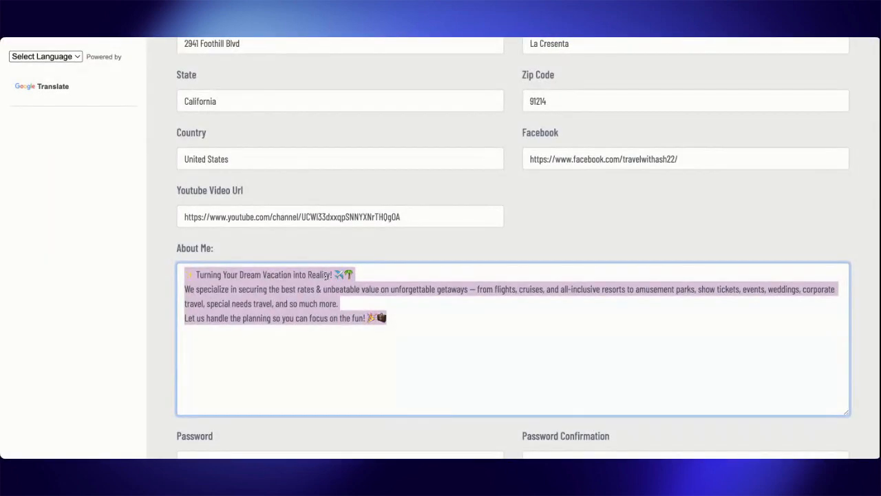
Replace the entire About Me text with the copied bio and hashtags
left_click(413, 348)
left_click_drag(413, 349, 118, 260)
key("ctrl+v")
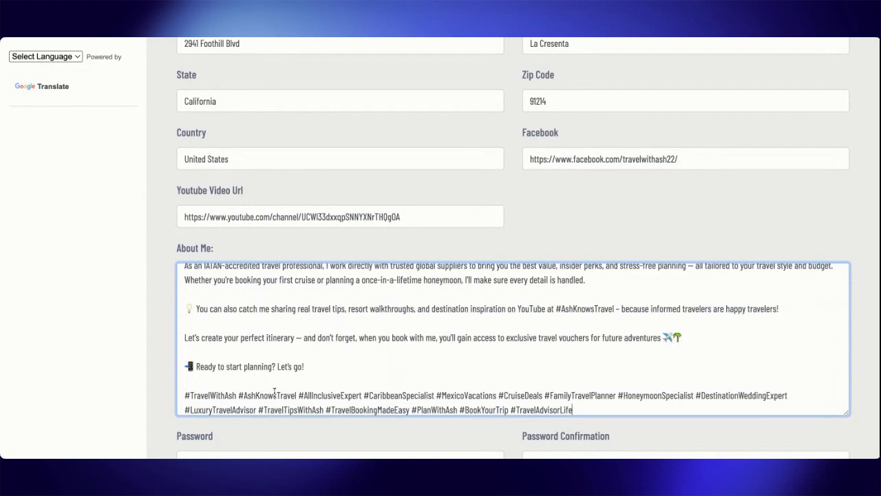
Review the new About Me bio from its heading to the hashtags and save the updated profile
left_click(315, 366)
scroll(327, 376, "up", 1)
scroll(327, 376, "up", 4)
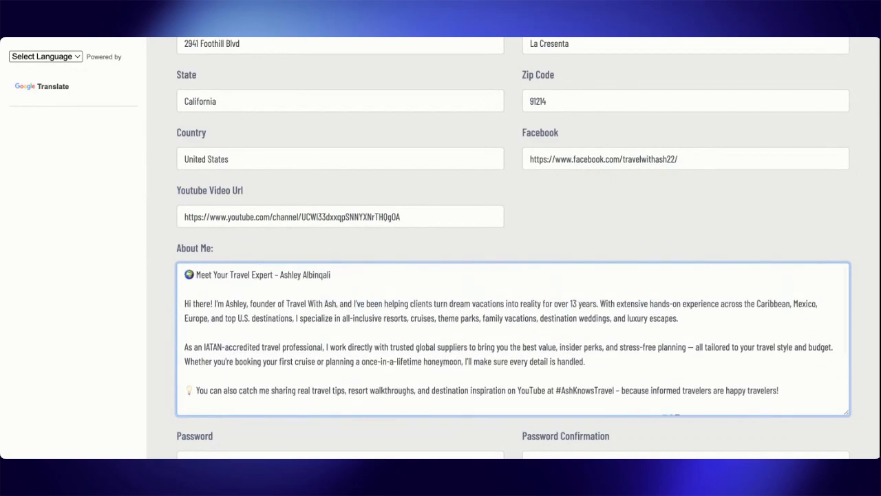
scroll(327, 376, "down", 4)
scroll(327, 376, "up", 1)
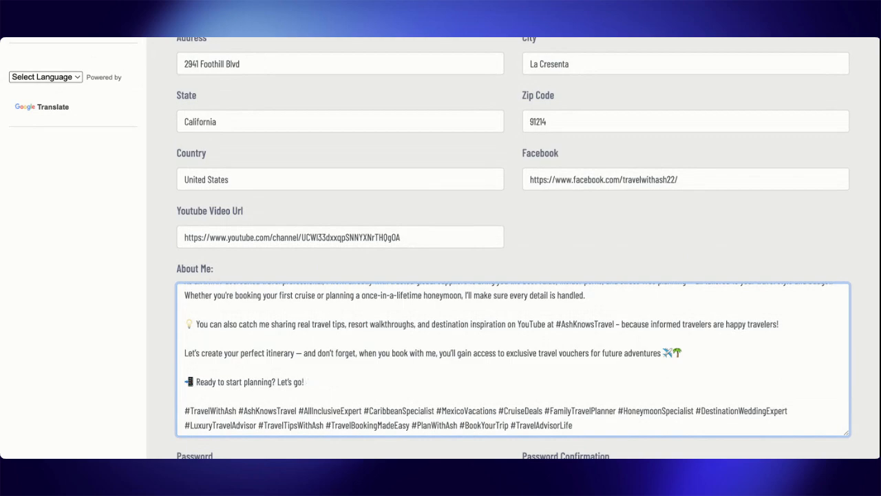
scroll(513, 359, "up", 2)
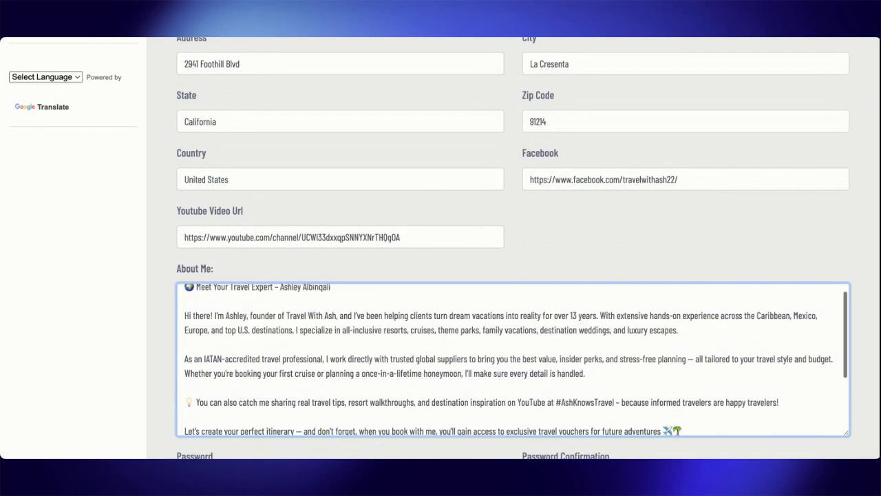
scroll(513, 359, "down", 2)
scroll(363, 313, "down", 3)
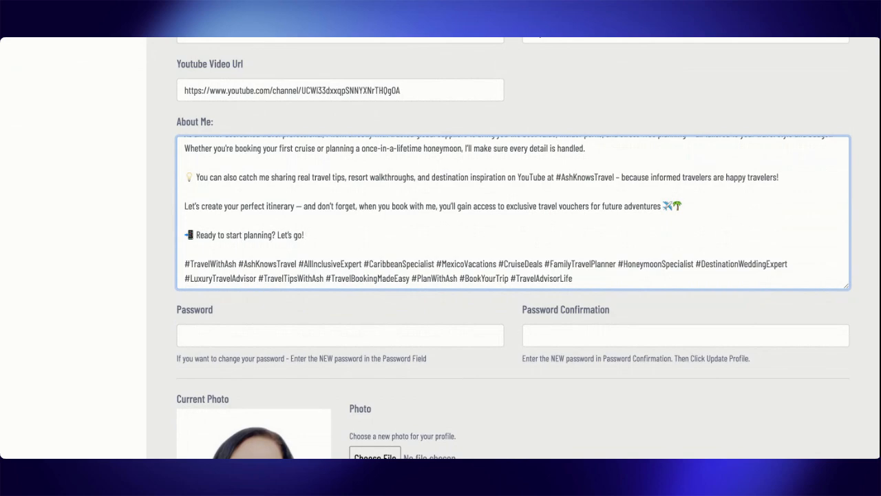
scroll(330, 316, "down", 5)
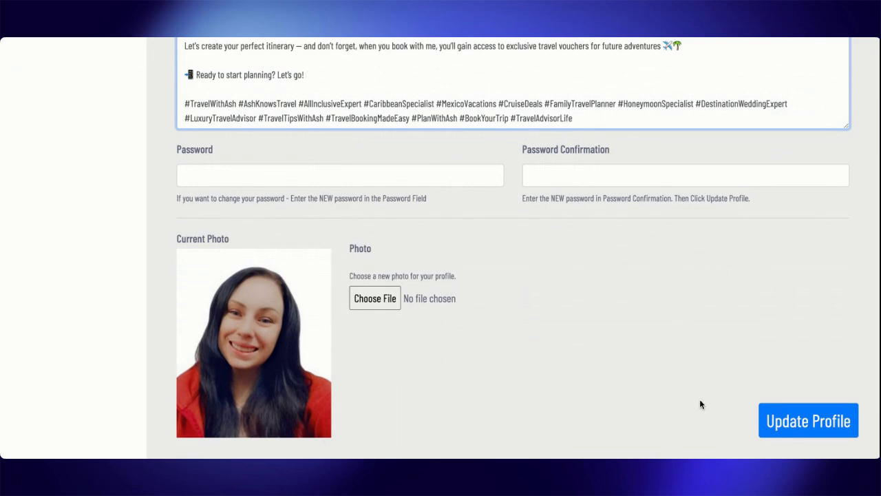
left_click(802, 431)
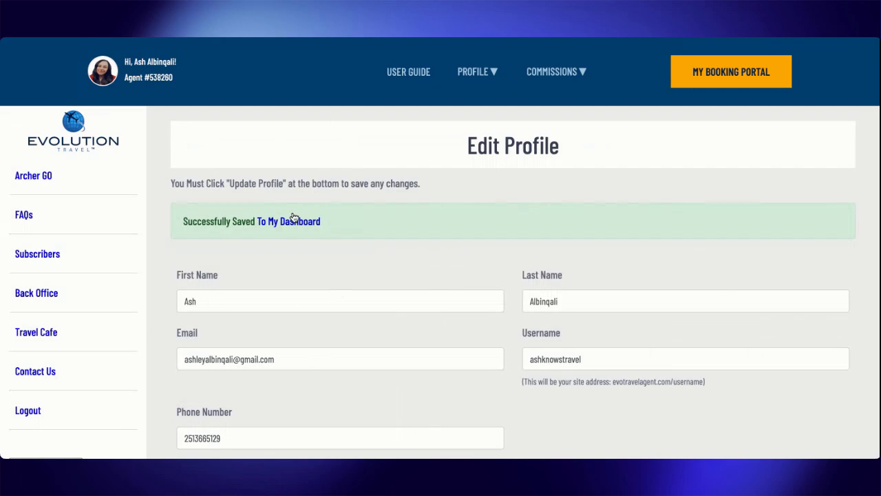
Open the booking portal and examine the bio, hashtags and contact details in its Meet Your Agent section
left_click(712, 80)
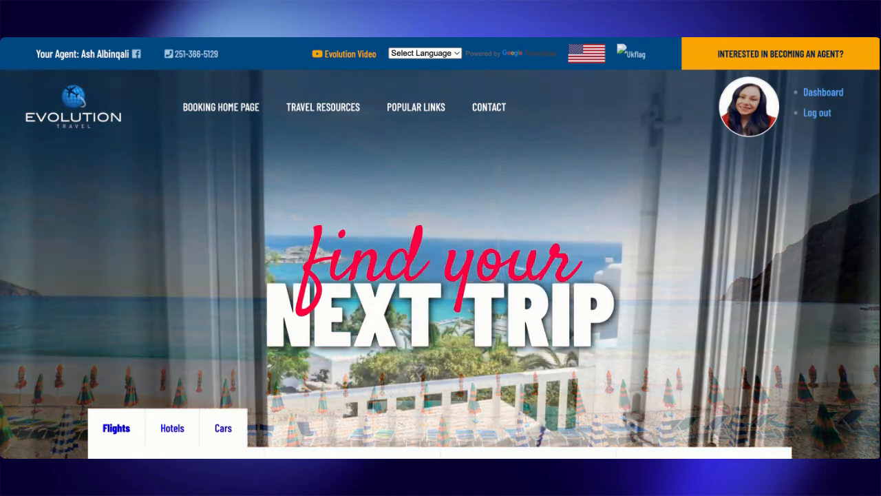
scroll(745, 105, "down", 2)
scroll(441, 248, "down", 8)
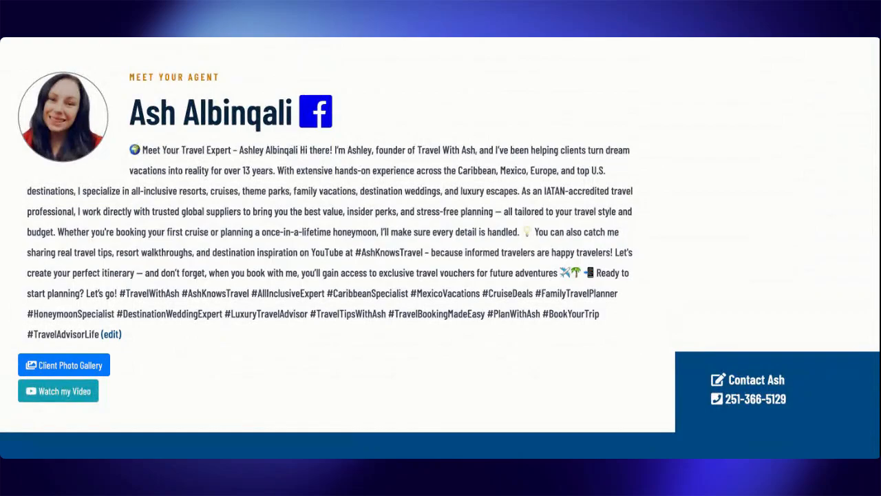
scroll(591, 316, "down", 4)
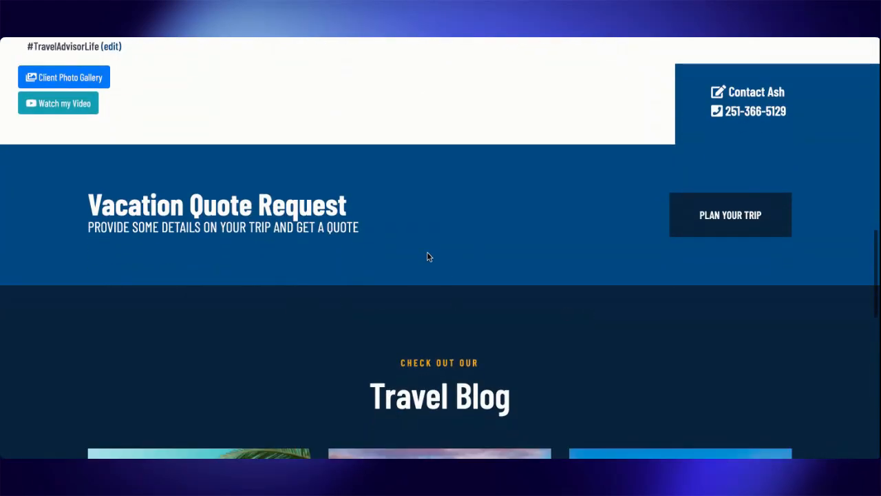
scroll(604, 241, "up", 6)
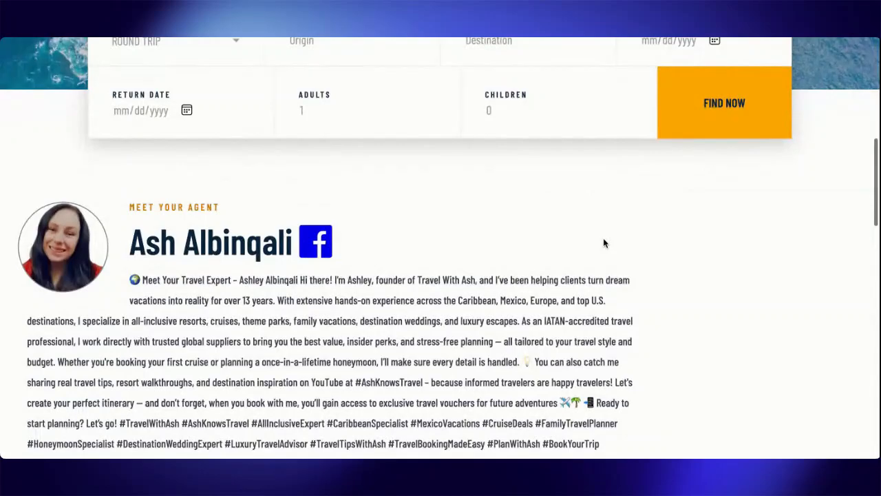
scroll(598, 234, "down", 2)
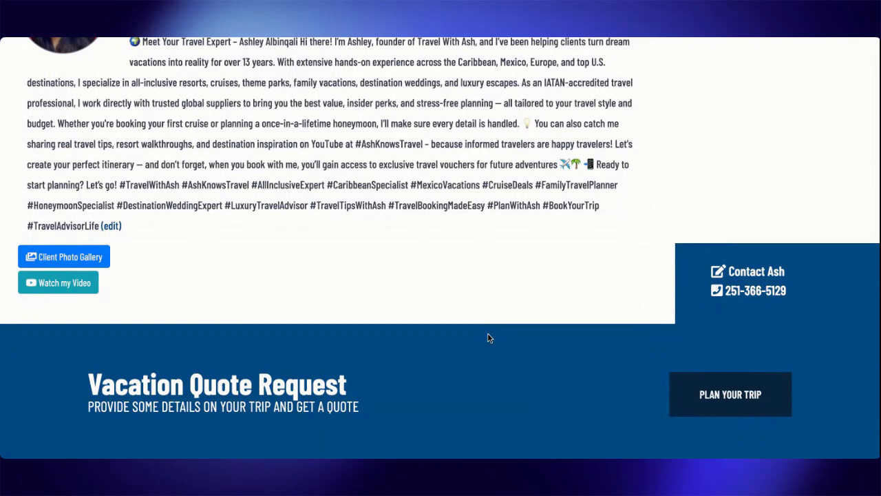
scroll(487, 333, "up", 1)
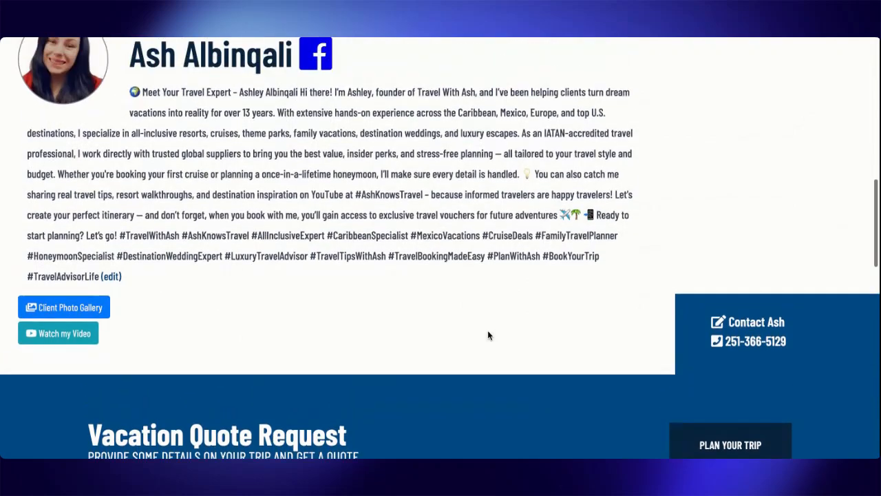
scroll(488, 330, "up", 3)
scroll(488, 334, "down", 3)
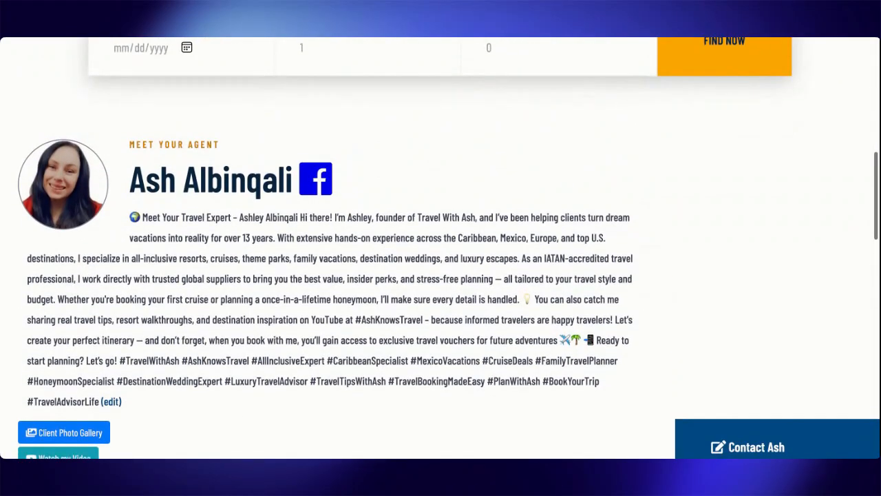
scroll(440, 248, "down", 5)
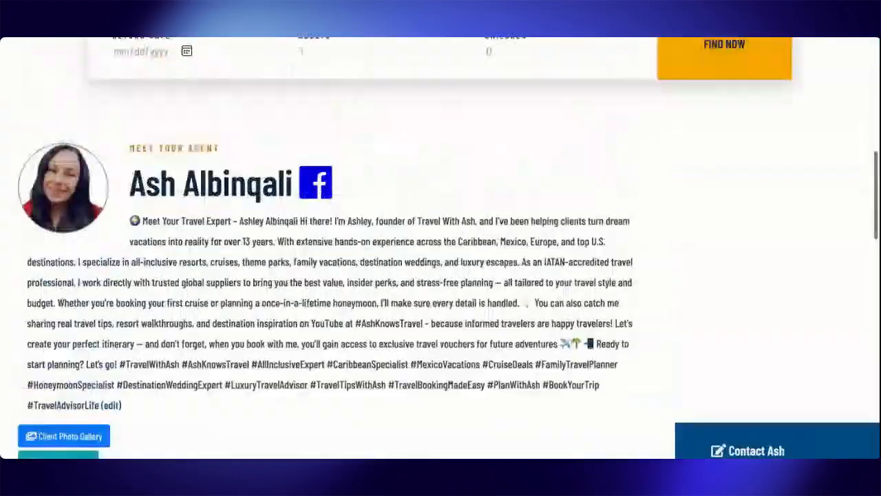
scroll(441, 247, "up", 8)
scroll(441, 248, "up", 3)
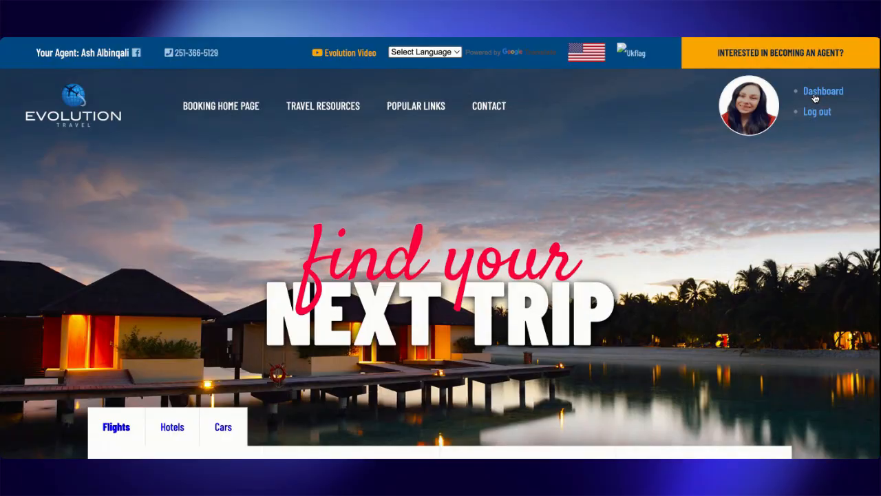
Return to the agent dashboard, open the profile's Photo Gallery and review its current and to-approve photo sections
left_click(815, 98)
mouse_move(473, 80)
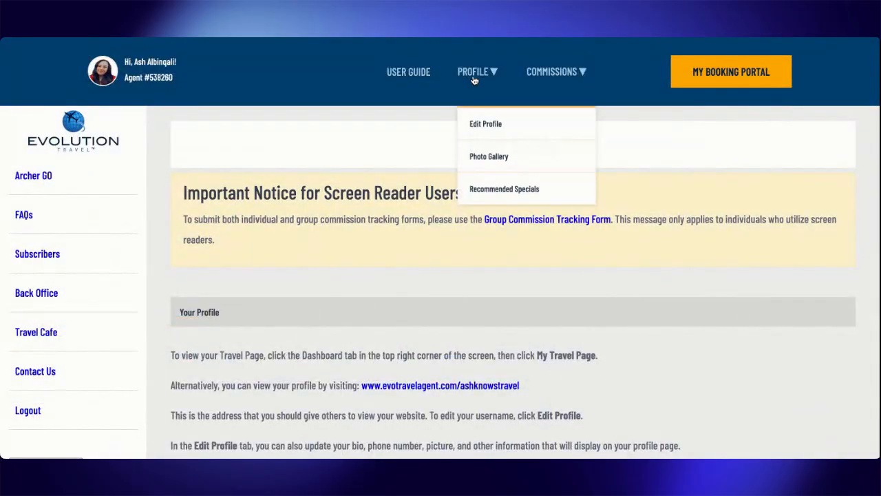
left_click(479, 157)
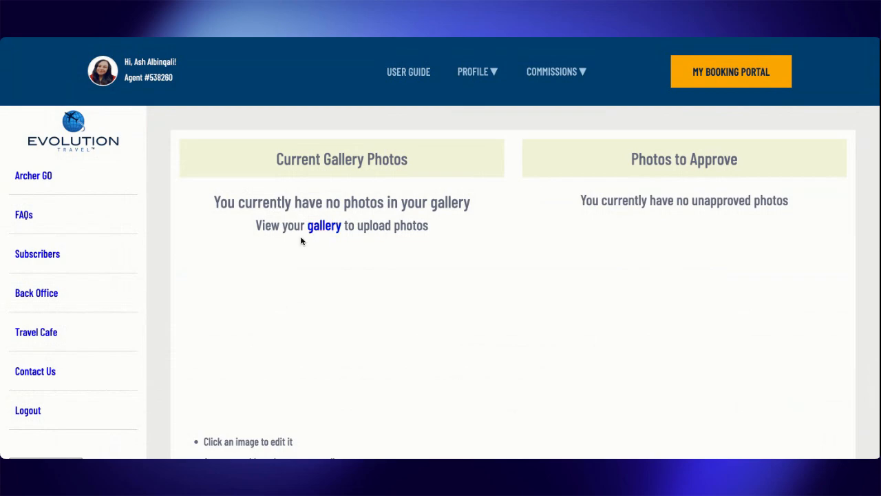
scroll(301, 241, "down", 2)
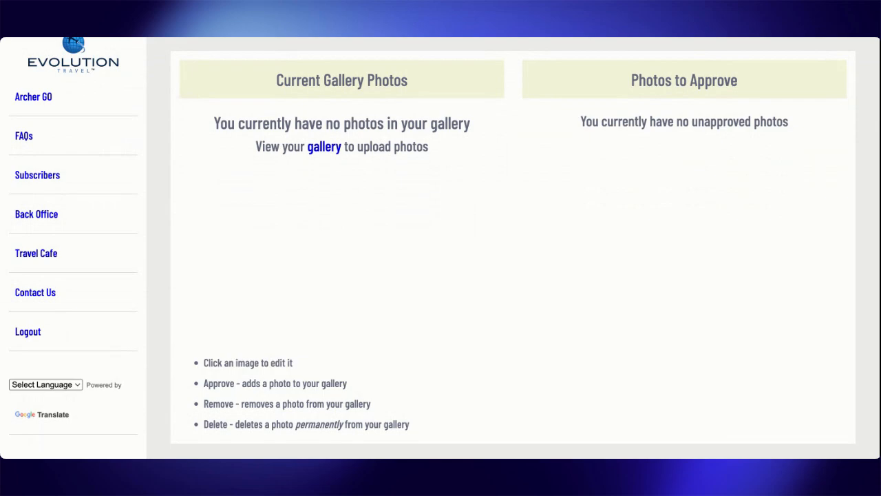
scroll(694, 164, "up", 2)
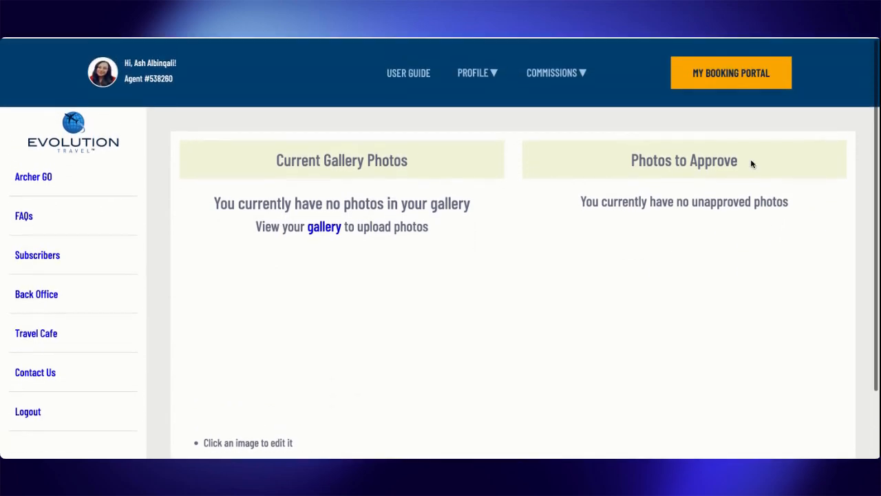
Open the profile's Recommended Specials page and read through the two featured travel specials
mouse_move(475, 77)
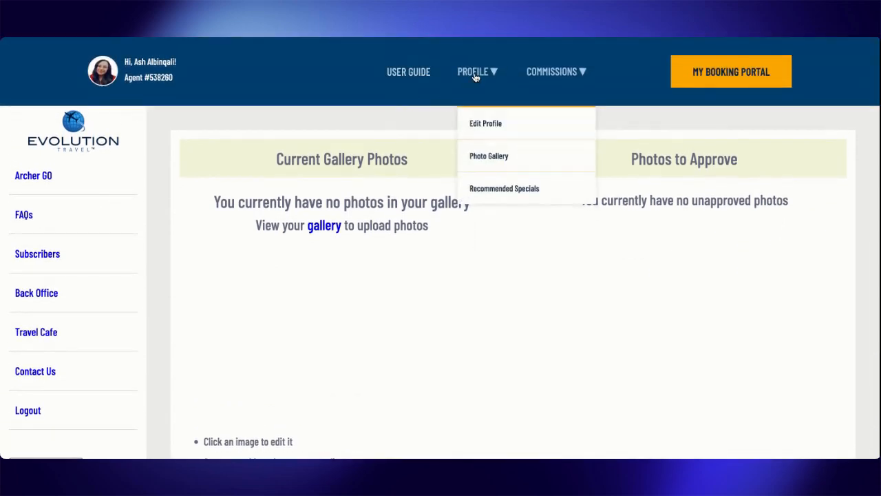
left_click(475, 188)
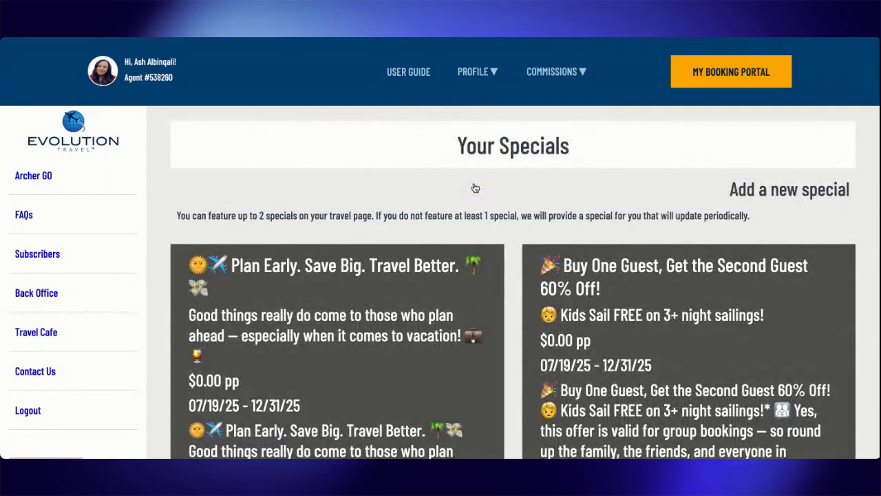
scroll(441, 276, "down", 2)
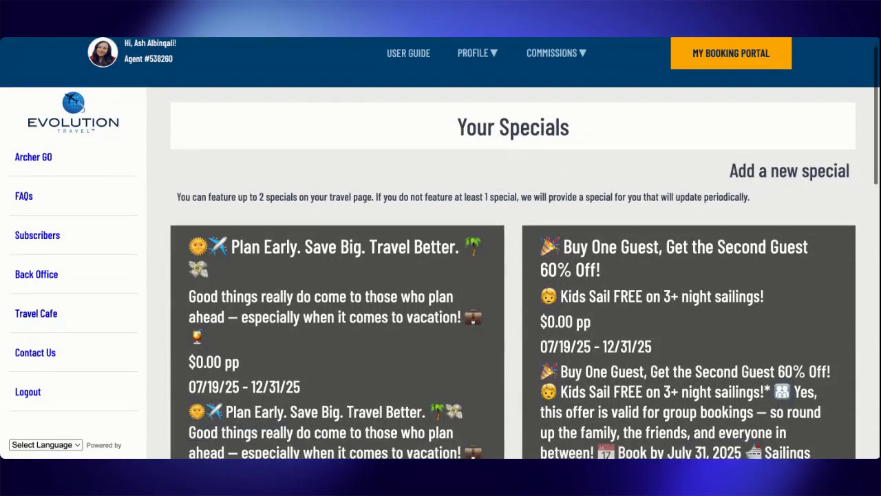
scroll(441, 247, "down", 1)
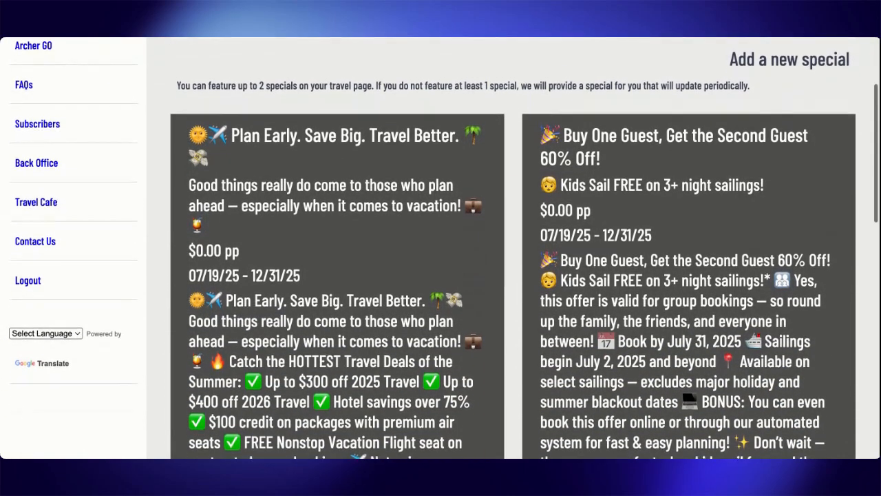
scroll(441, 248, "down", 1)
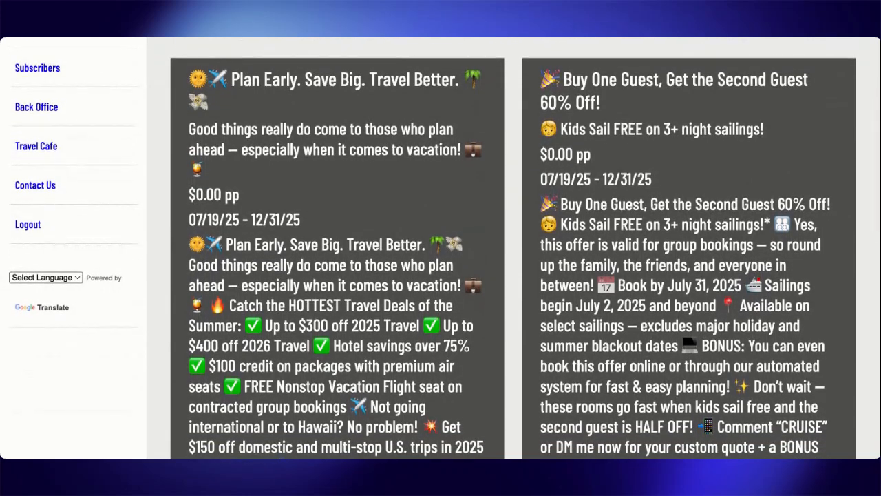
scroll(441, 248, "up", 3)
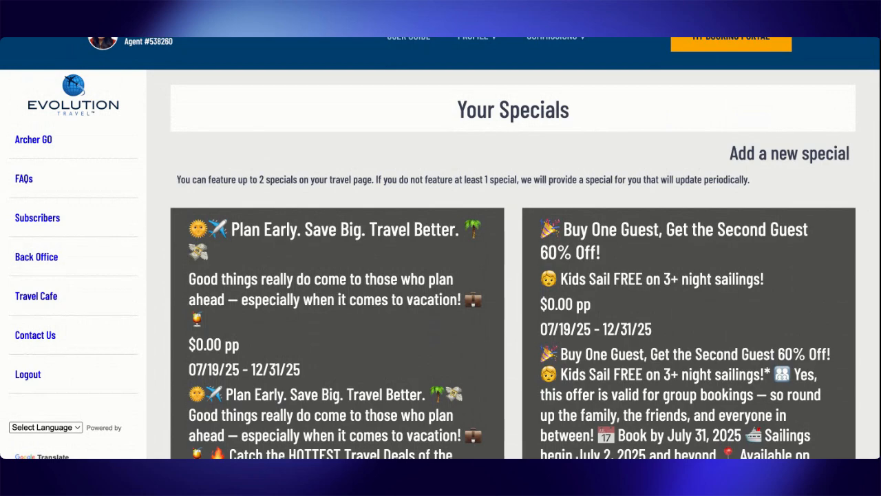
Examine both featured specials again, from their titles, dates and hashtags down to the promotional images and the options for managing them
scroll(441, 276, "down", 5)
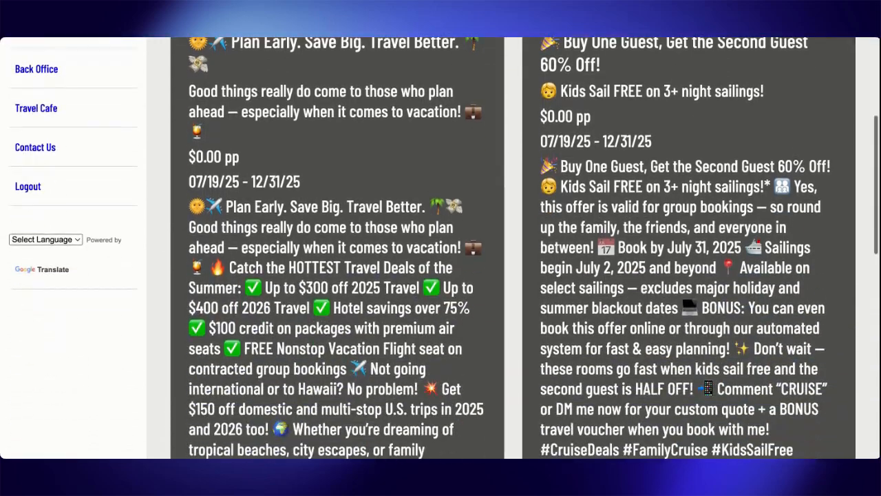
scroll(440, 248, "down", 3)
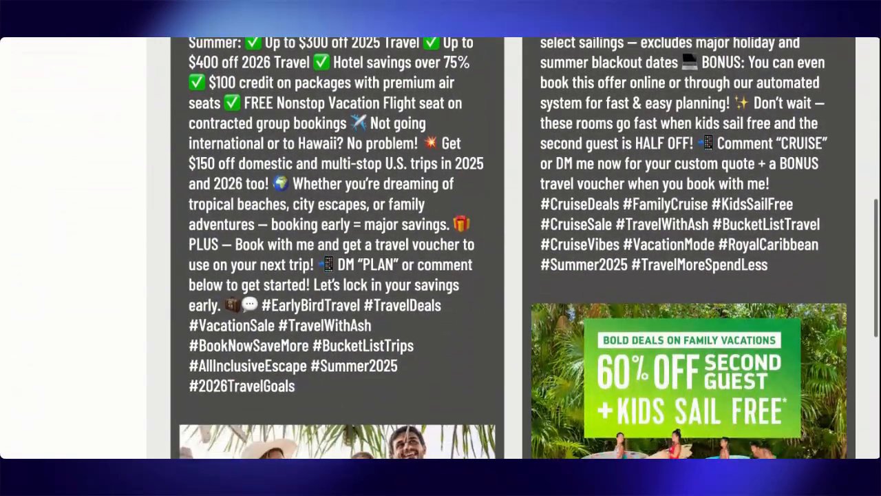
scroll(440, 248, "up", 2)
scroll(441, 248, "down", 5)
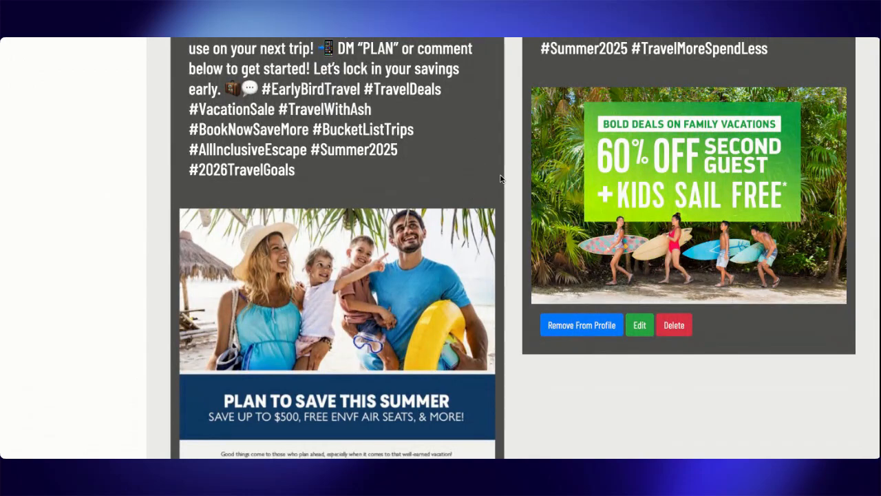
scroll(696, 274, "down", 3)
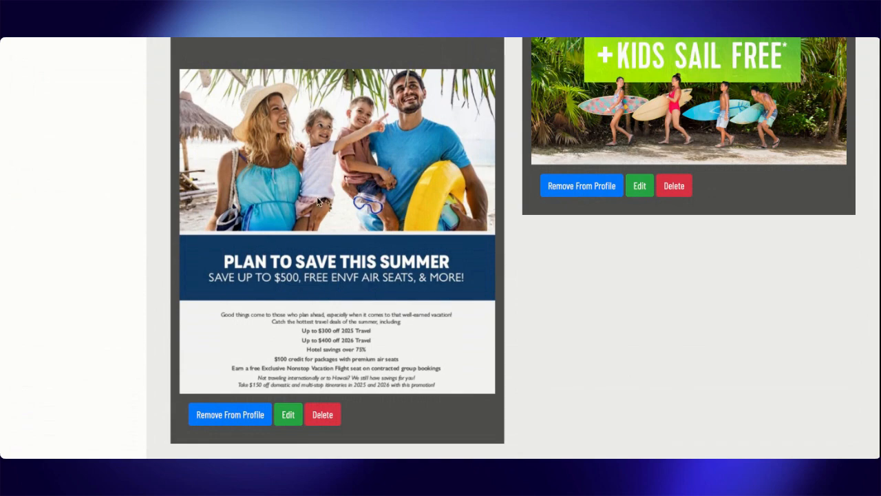
scroll(309, 221, "up", 2)
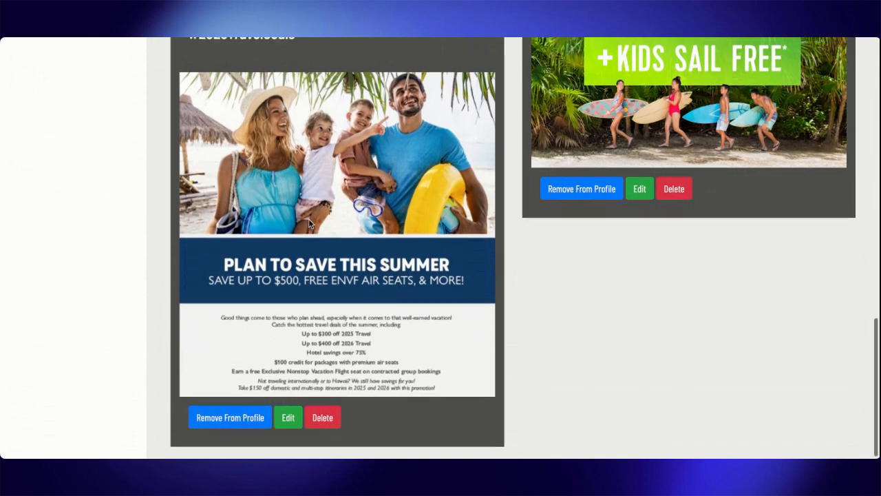
scroll(308, 218, "up", 1)
scroll(309, 219, "up", 4)
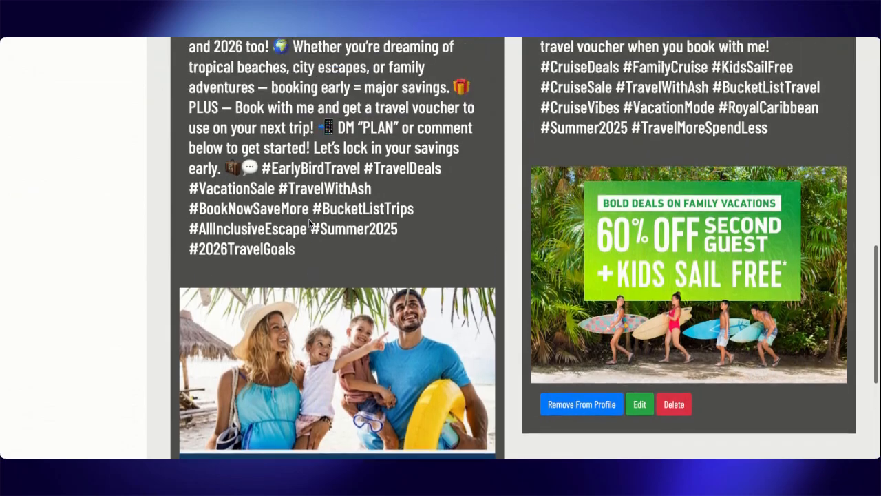
scroll(309, 219, "up", 7)
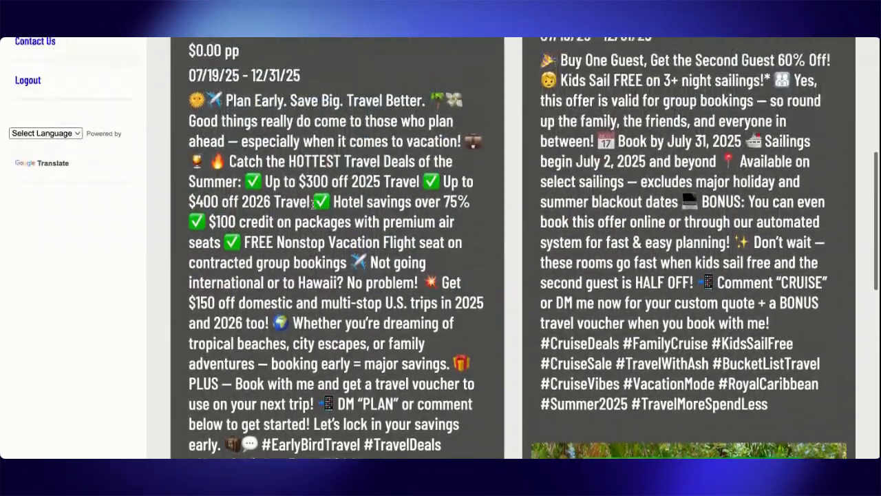
scroll(313, 204, "up", 4)
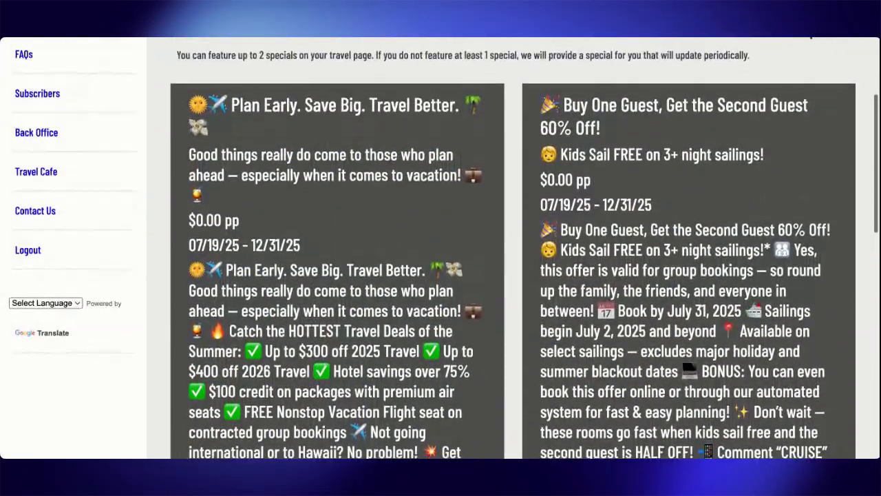
scroll(312, 203, "down", 9)
scroll(513, 248, "down", 4)
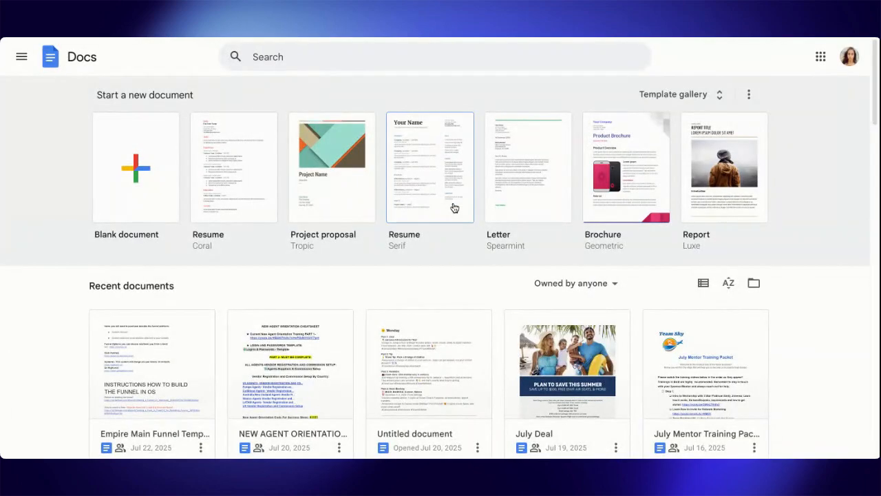
Switch to Google Docs, look through the recent documents for monthly travel deals and open the JUNE Deals document
scroll(452, 206, "down", 5)
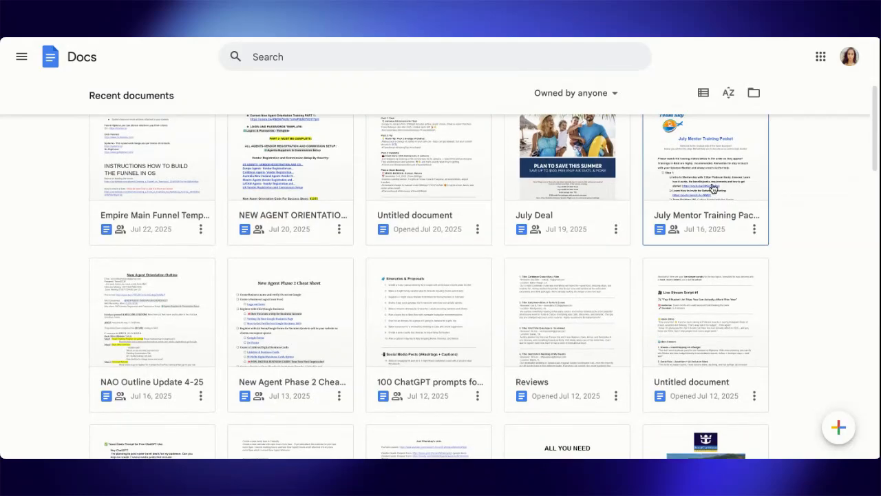
scroll(513, 225, "down", 5)
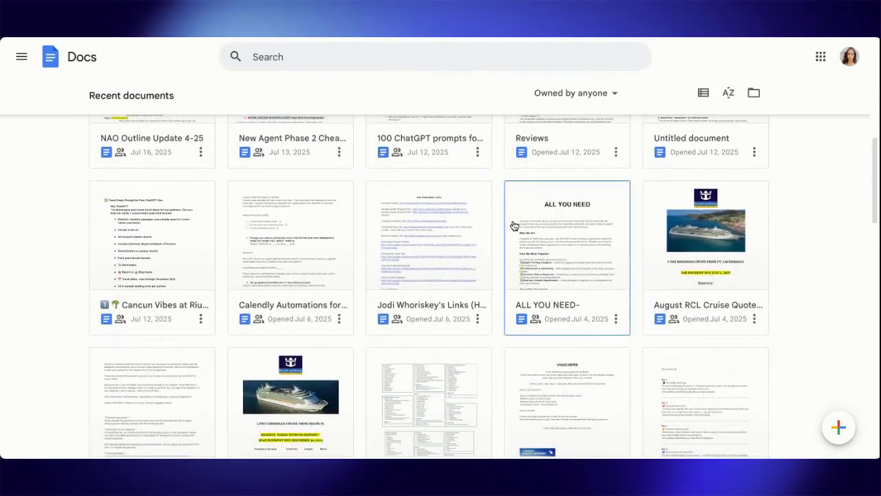
scroll(566, 275, "up", 5)
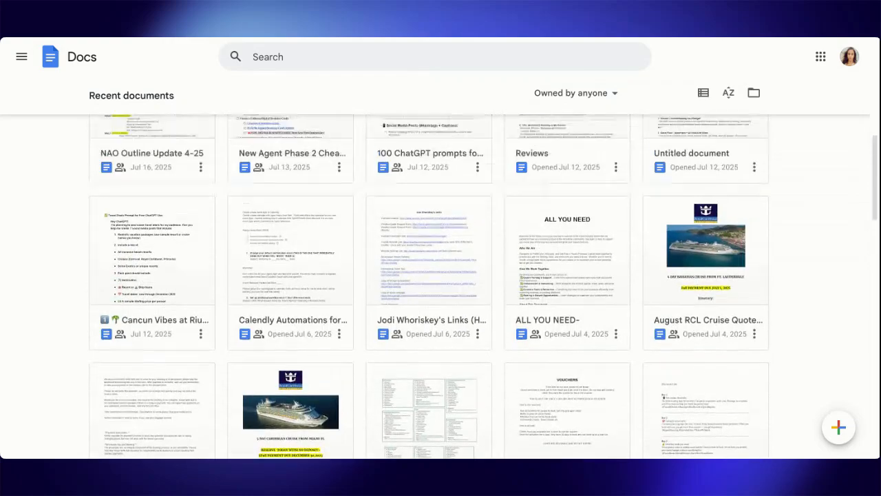
scroll(567, 275, "up", 3)
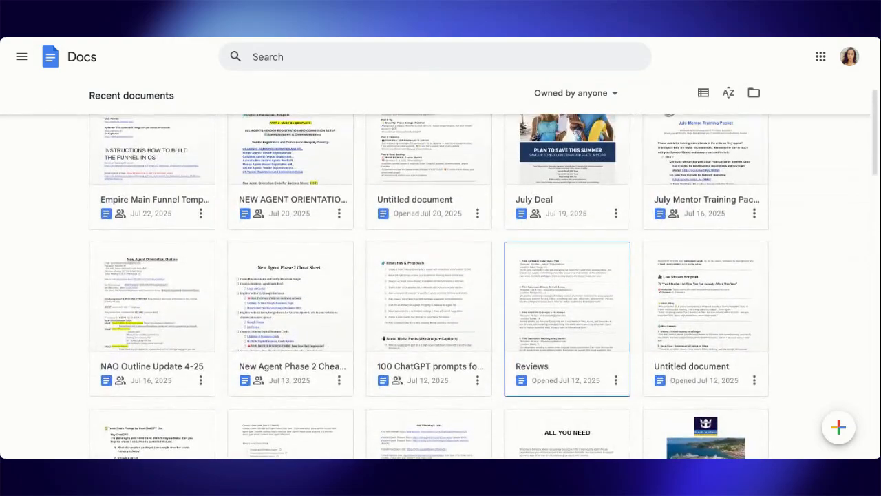
scroll(542, 236, "down", 8)
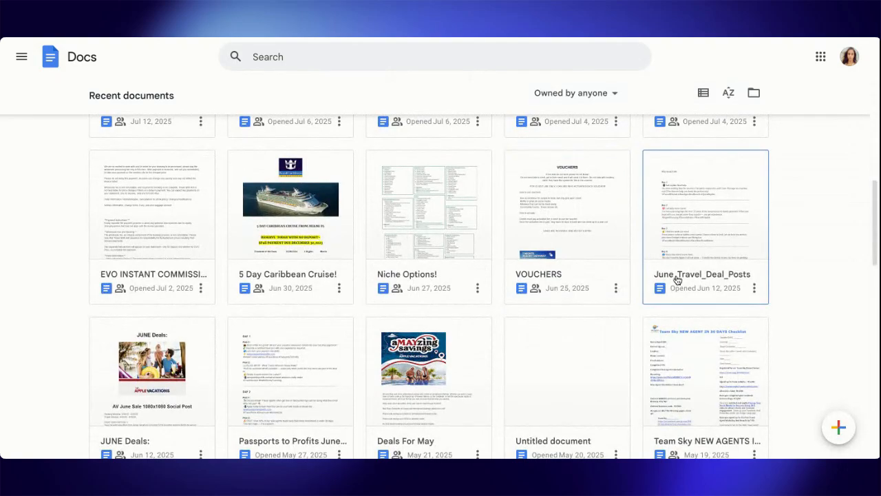
scroll(675, 282, "down", 2)
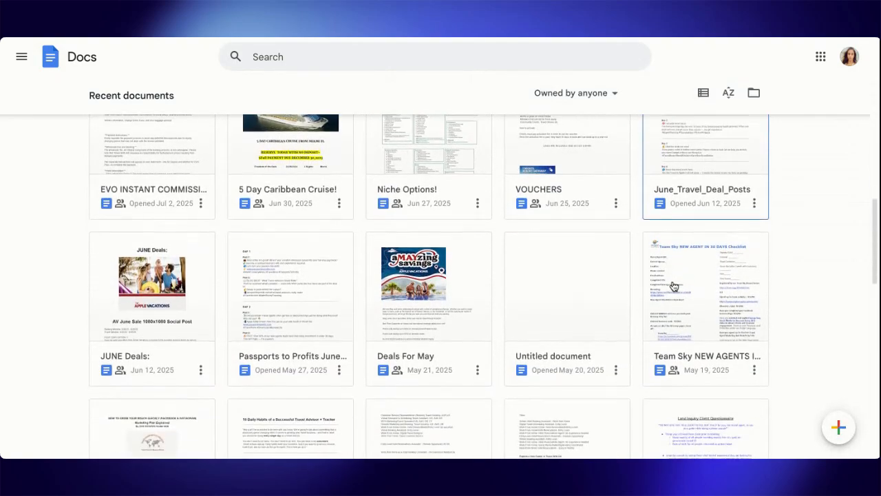
scroll(88, 299, "up", 4)
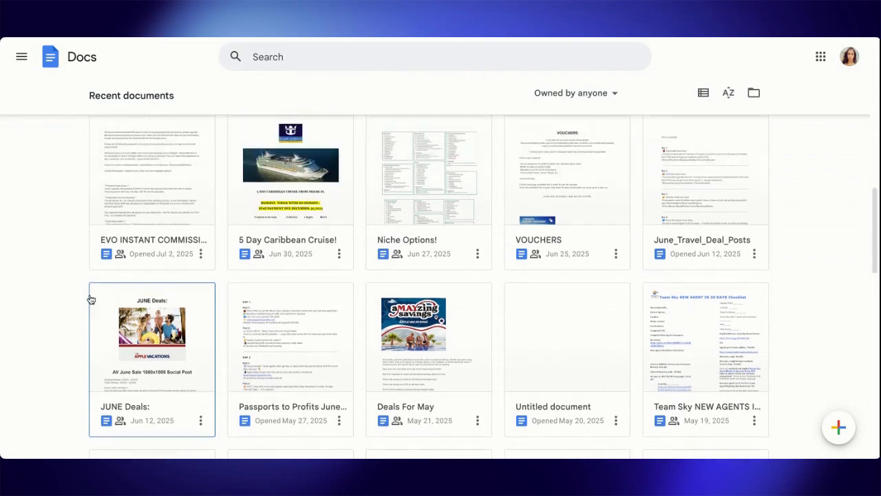
scroll(90, 300, "down", 5)
scroll(91, 299, "up", 1)
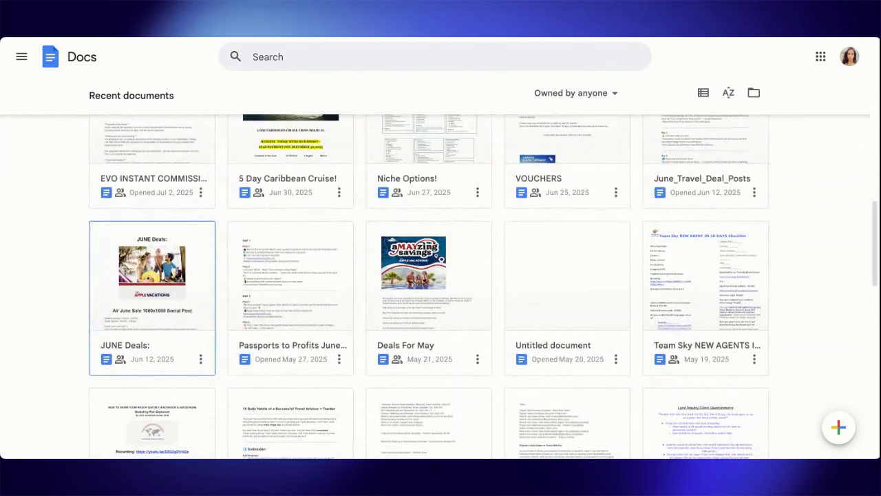
left_click(92, 299)
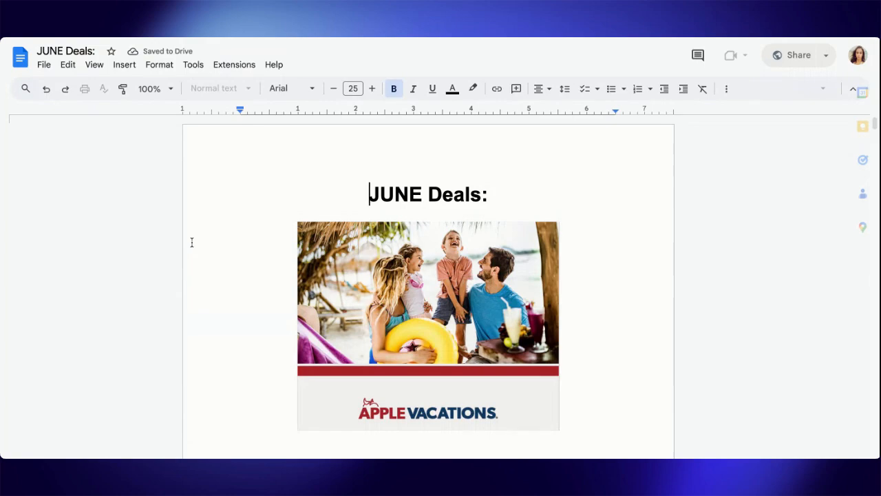
Read the Apple Vacations post copy and hashtags and the United Vacations promo, and return to the document's title
scroll(192, 243, "down", 1)
scroll(192, 242, "down", 2)
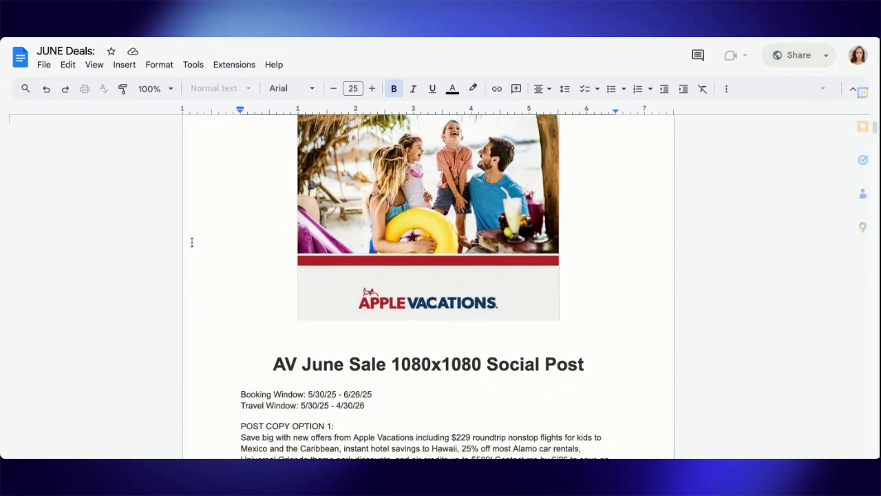
scroll(192, 243, "down", 5)
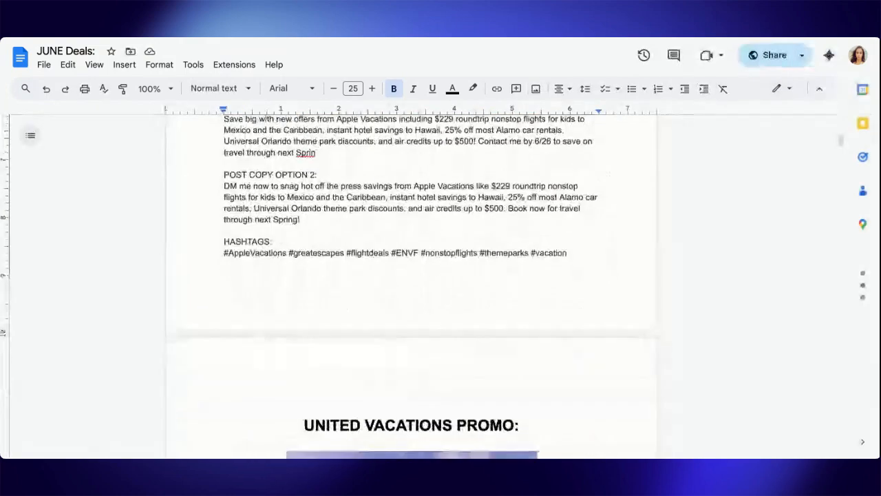
scroll(411, 287, "down", 6)
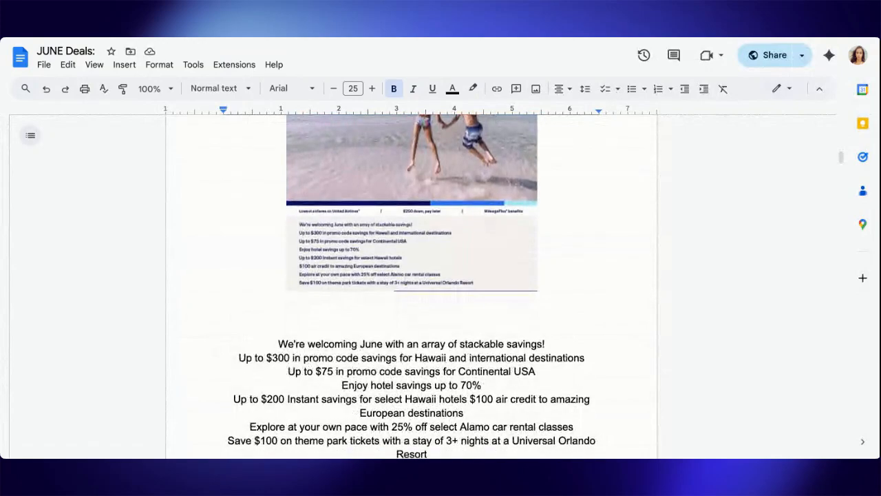
scroll(411, 287, "up", 1)
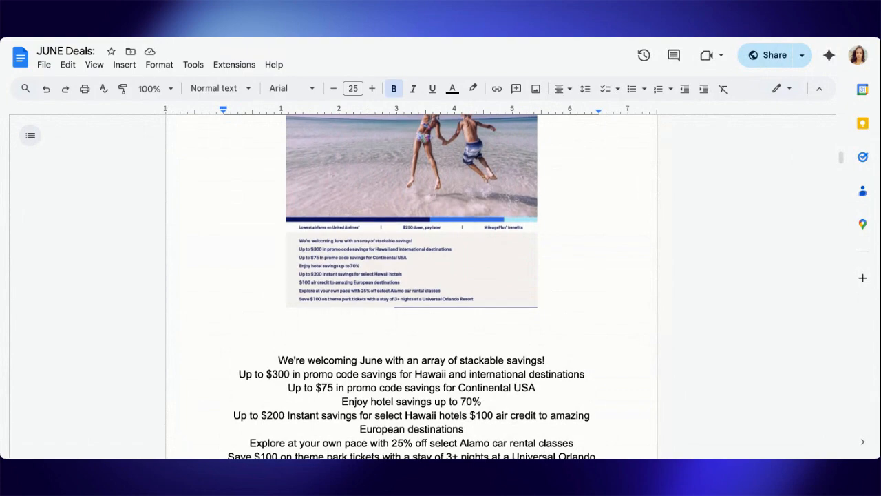
scroll(411, 286, "up", 15)
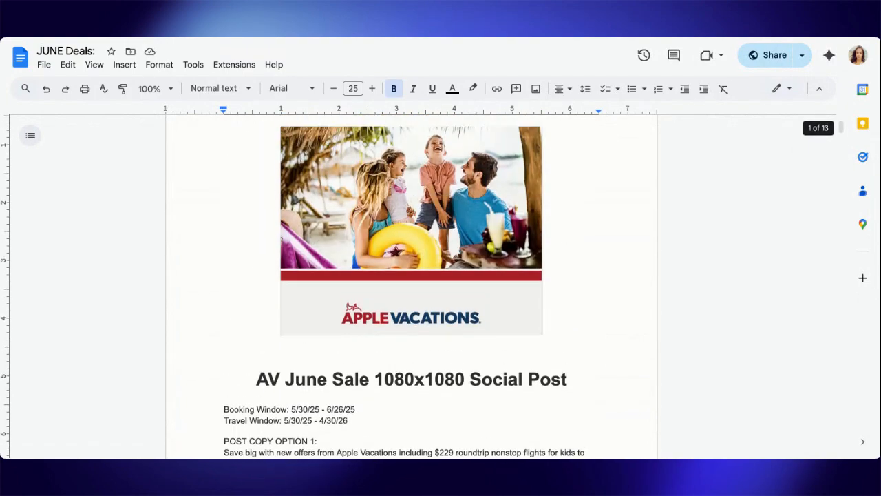
scroll(411, 287, "up", 1)
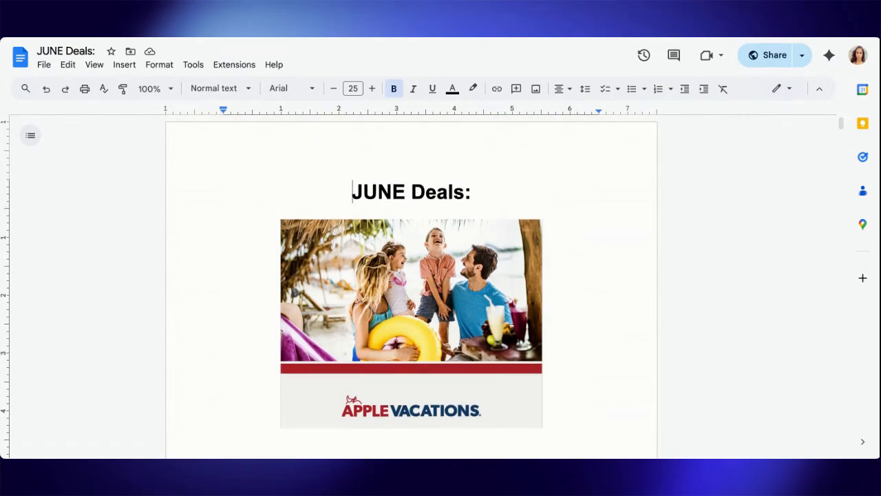
Go through the vacation package promos from the Apple Vacations post copy to the Funjet Vacations flyer
scroll(360, 347, "down", 2)
scroll(361, 347, "down", 5)
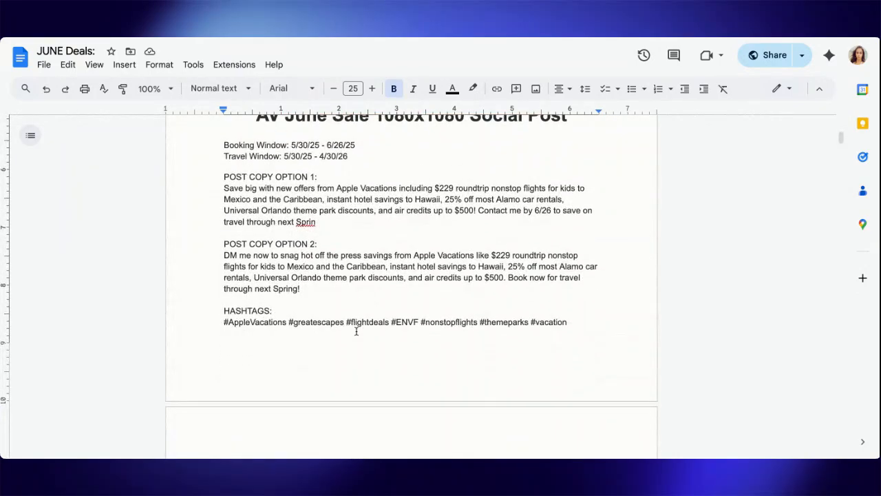
scroll(316, 291, "down", 18)
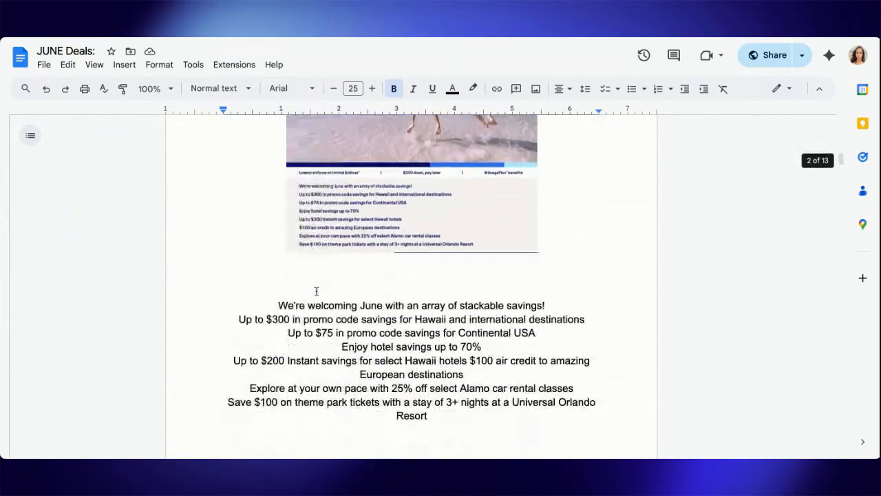
scroll(411, 286, "down", 8)
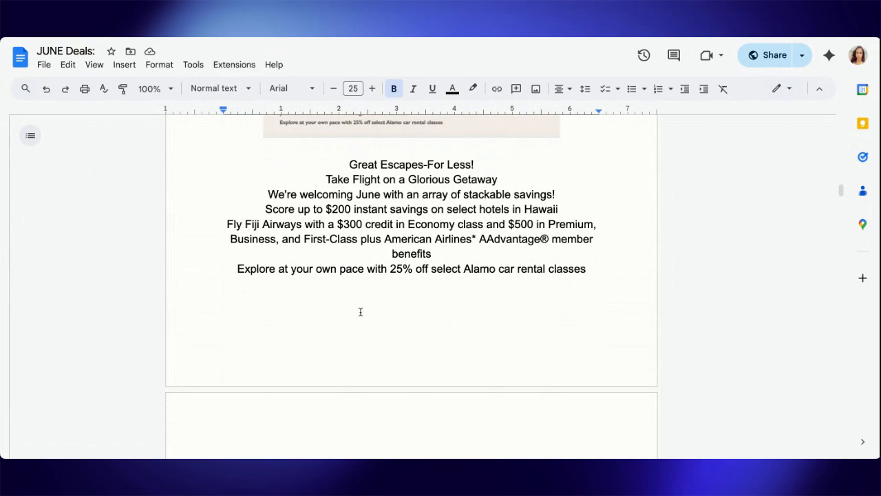
scroll(360, 308, "down", 5)
scroll(362, 304, "down", 10)
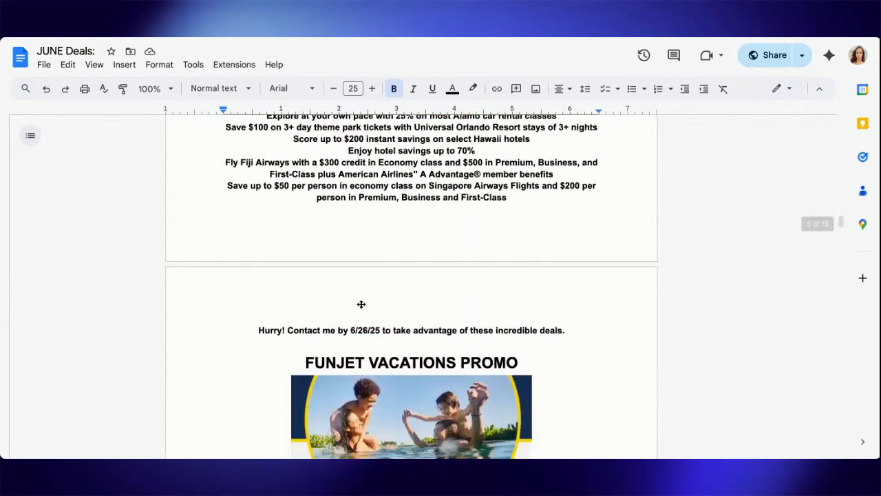
scroll(387, 369, "down", 1)
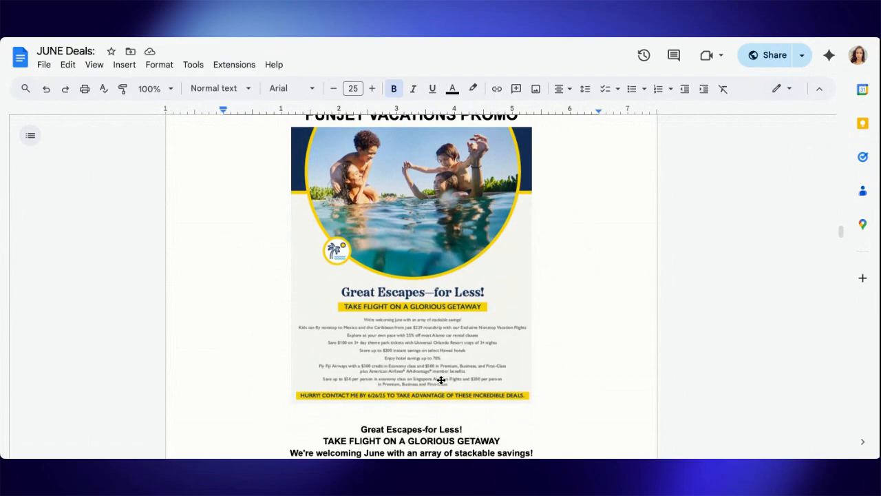
Review the cruise deals, including the Celebrity Cruises, BOGO60, Kids Sail Free and Carnival promos, and go back towards the document's beginning
scroll(442, 379, "down", 8)
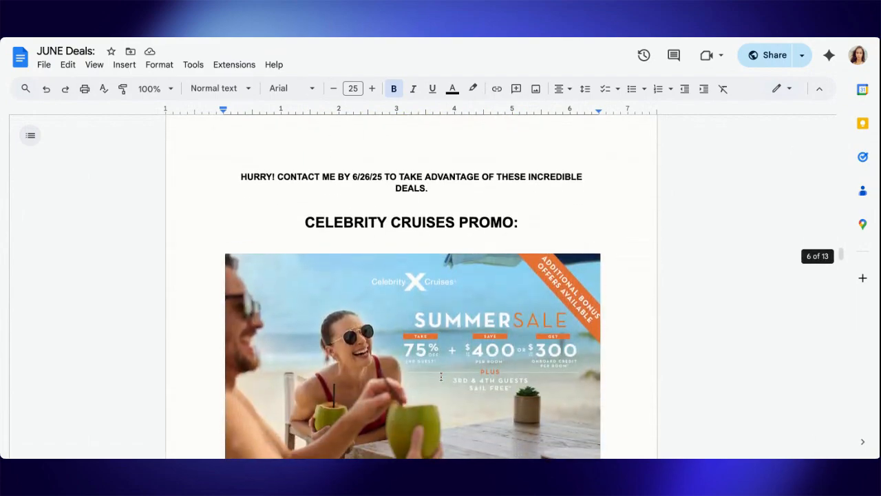
scroll(433, 387, "down", 10)
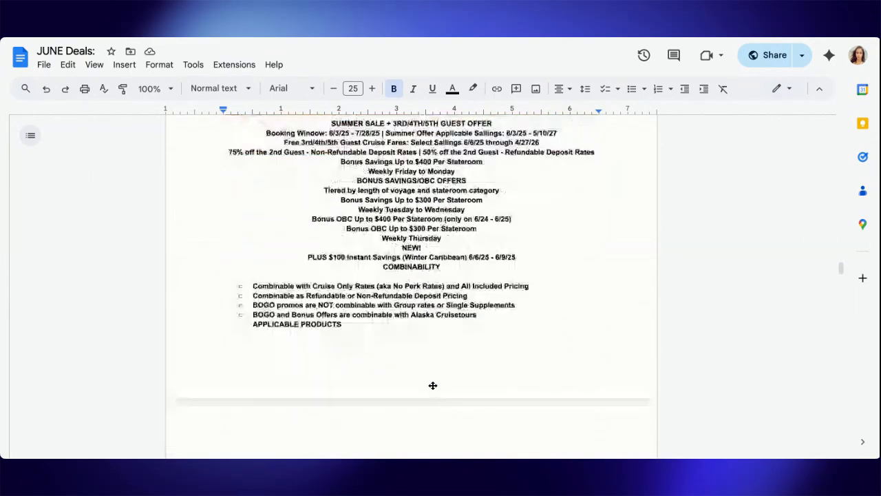
scroll(433, 387, "down", 5)
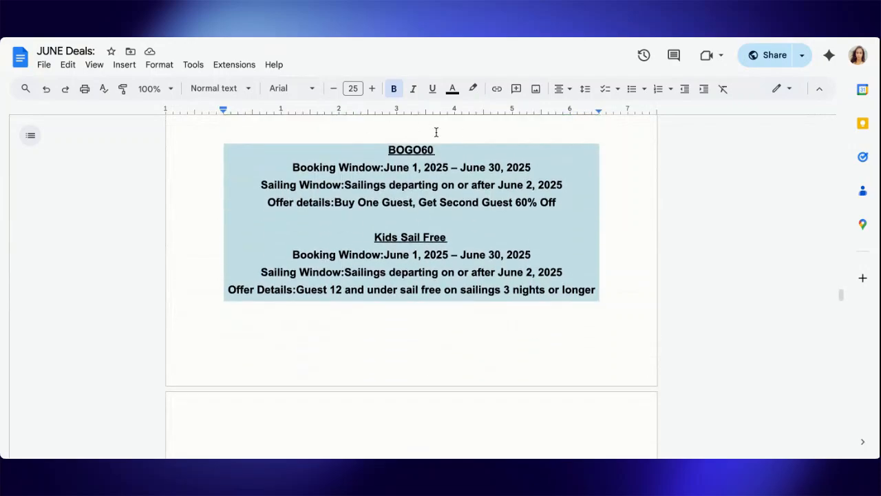
scroll(449, 220, "down", 5)
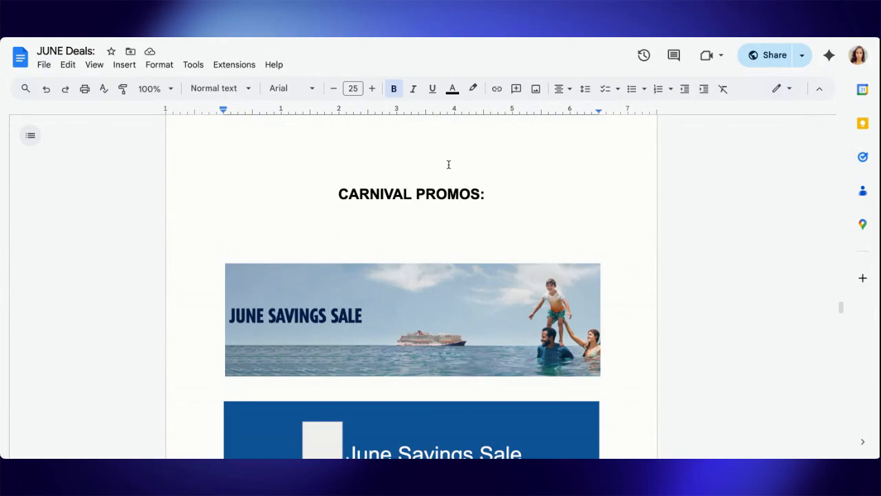
scroll(469, 360, "down", 5)
scroll(470, 360, "down", 15)
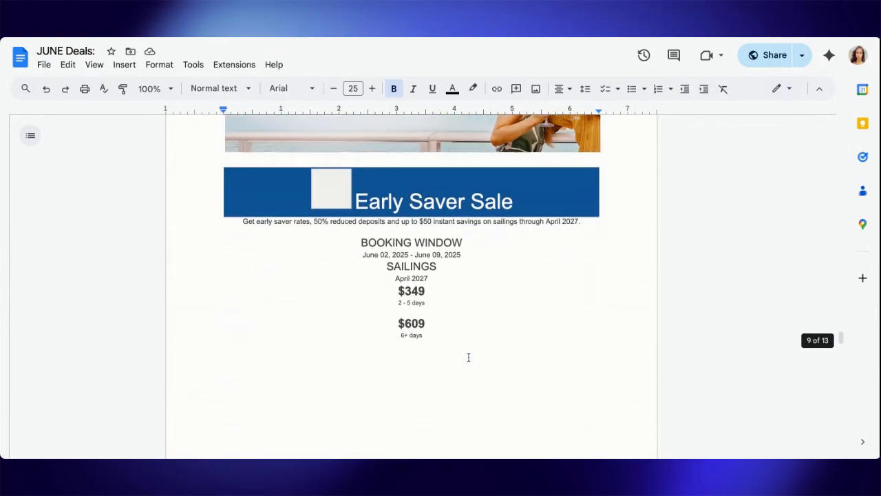
scroll(469, 356, "up", 20)
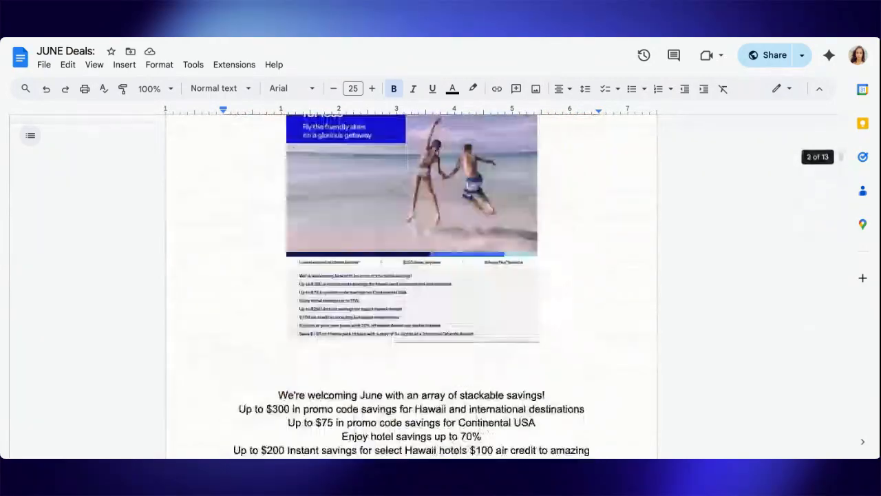
Return to the list of recent documents and open the July Deal document
left_click(21, 55)
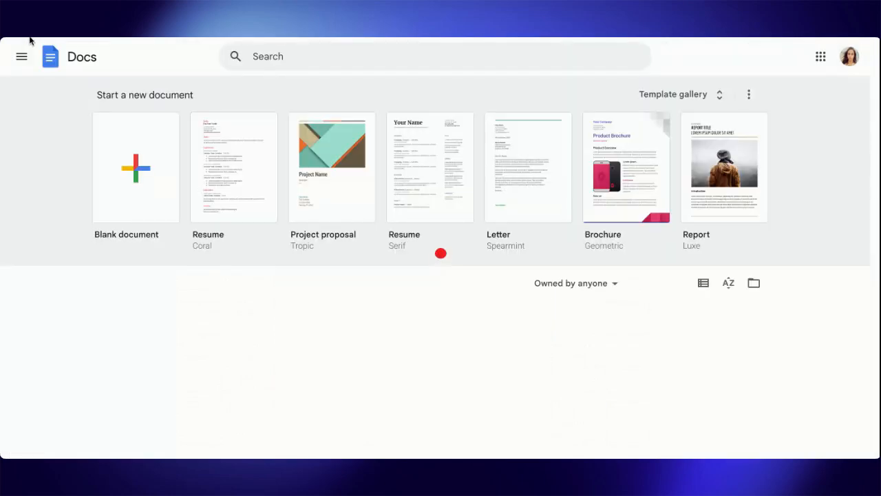
scroll(350, 329, "down", 2)
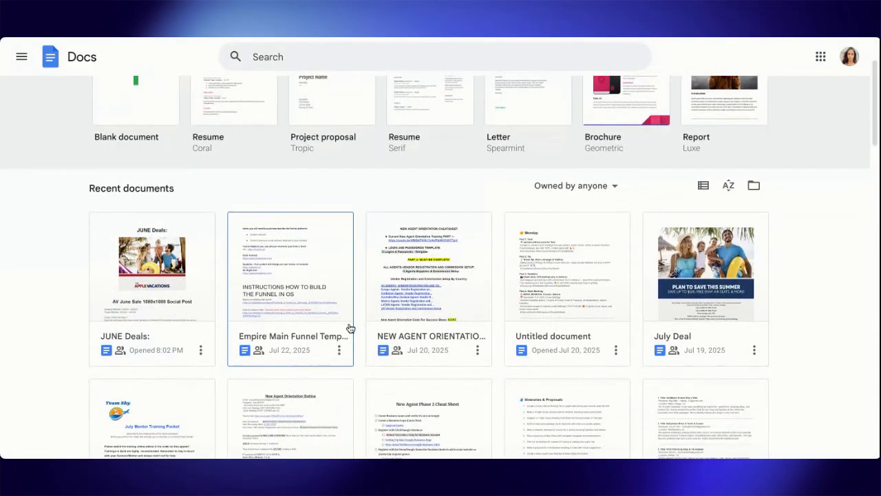
left_click(703, 306)
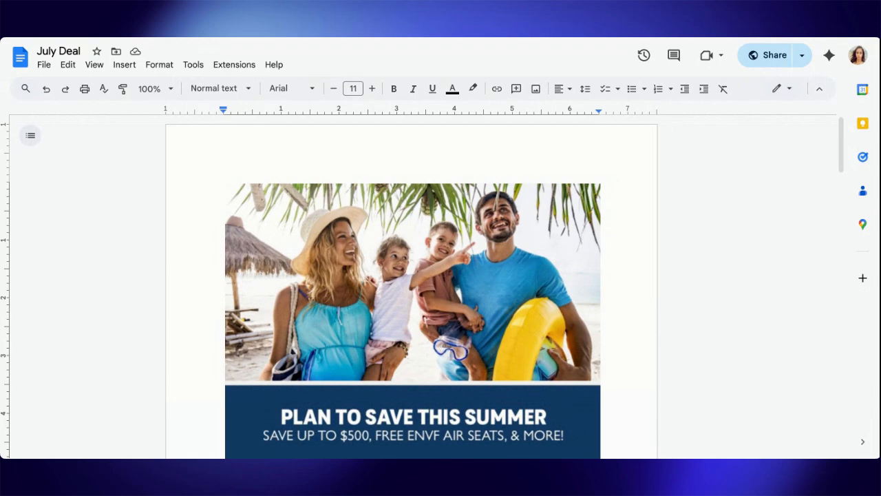
Copy the sharing link of the July Deal document and finish sharing
left_click(768, 55)
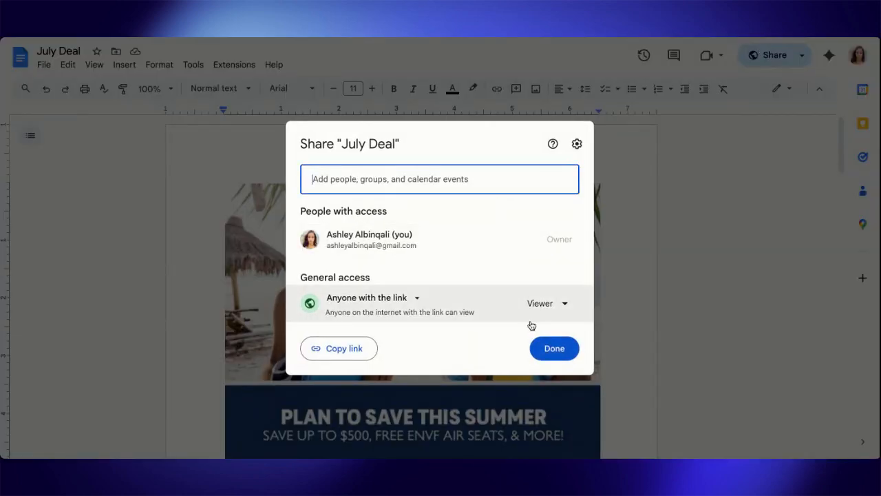
left_click(337, 347)
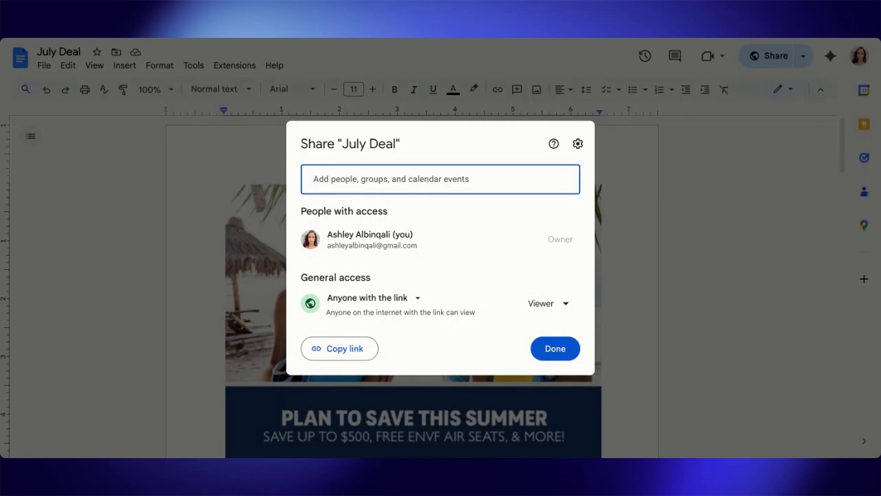
left_click(557, 355)
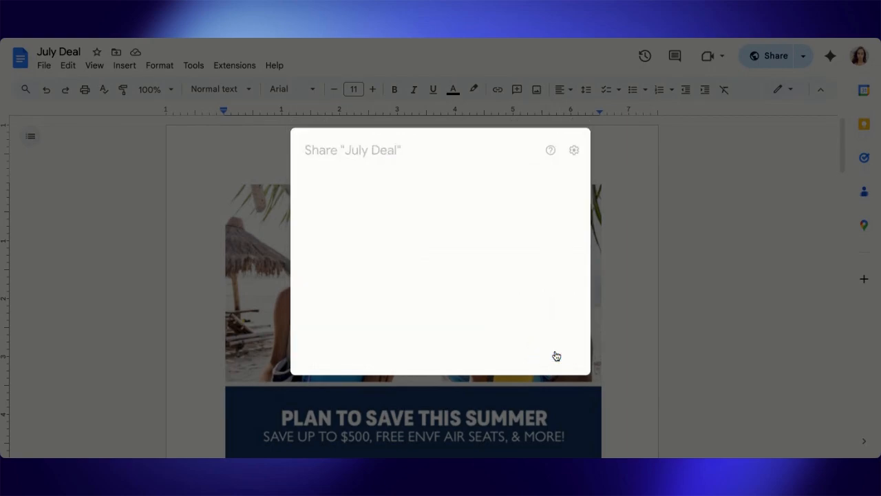
Review the July Deal promos, from the "Plan to Save This Summer" flyer and its post copy to the Kids Sail Free cruise offer
scroll(403, 370, "down", 2)
scroll(405, 371, "down", 3)
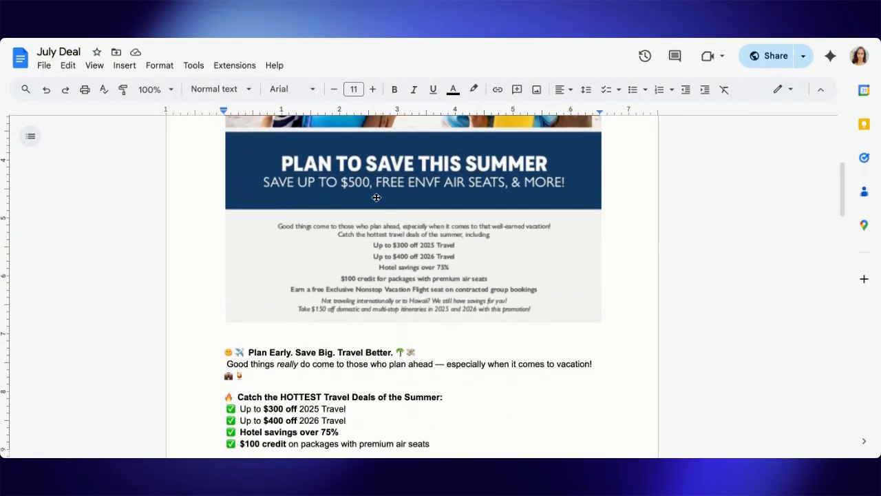
scroll(408, 365, "down", 1)
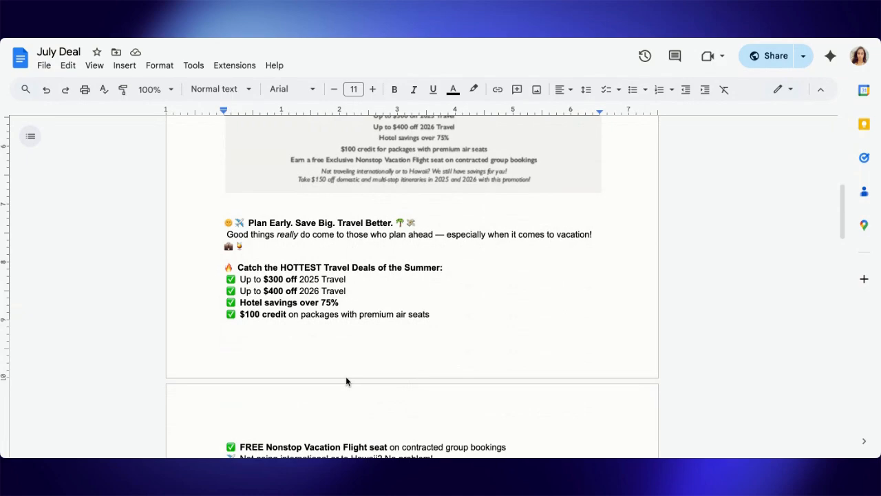
scroll(346, 378, "up", 2)
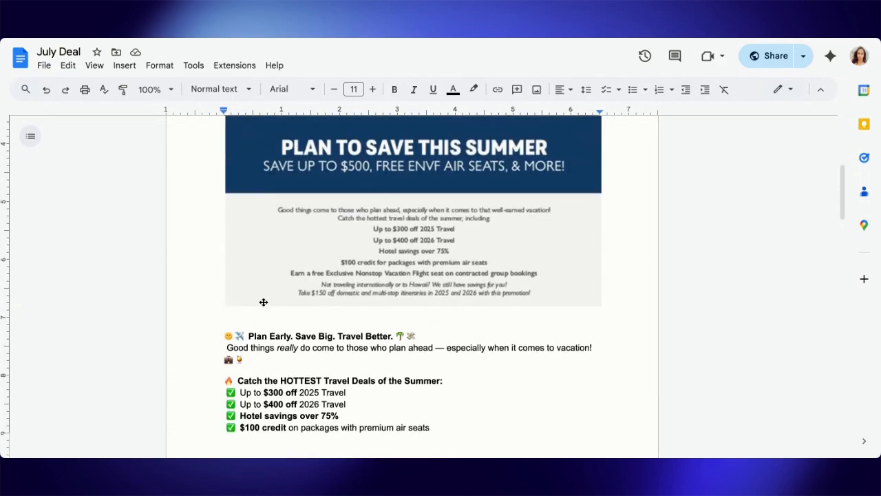
scroll(452, 269, "down", 2)
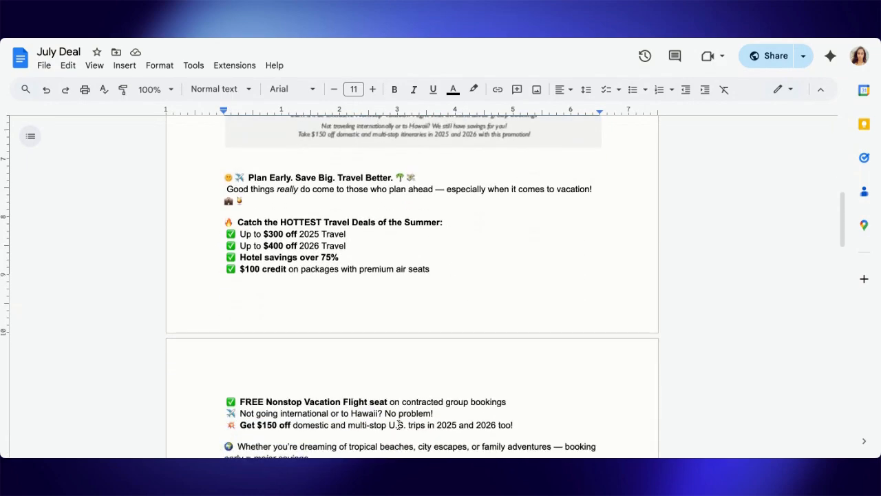
scroll(397, 421, "down", 2)
scroll(396, 436, "down", 5)
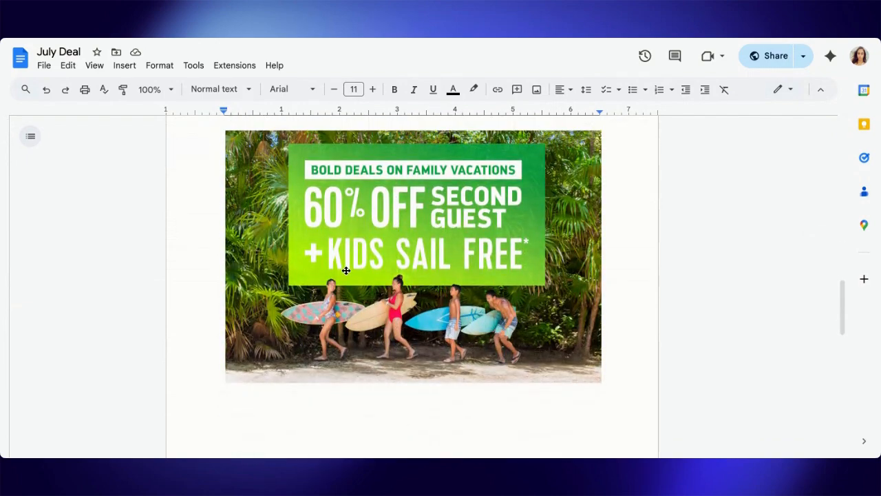
scroll(344, 214, "down", 5)
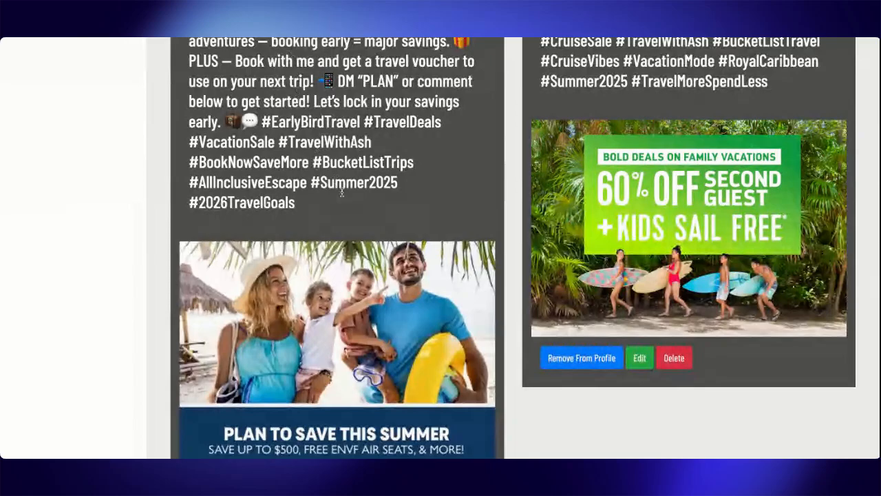
Switch to the recommended specials on the Evolution Travel site and open the "Plan Early. Save Big. Travel Better." special for editing
scroll(341, 194, "up", 10)
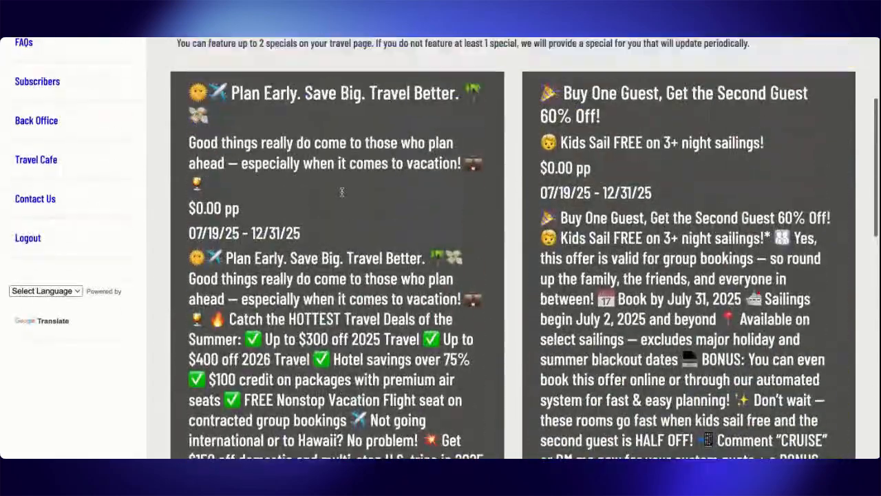
mouse_move(458, 71)
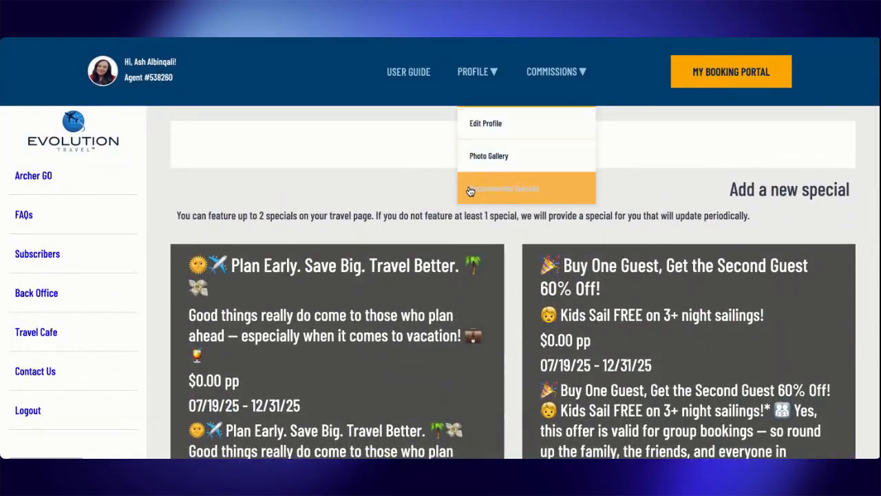
scroll(520, 195, "down", 15)
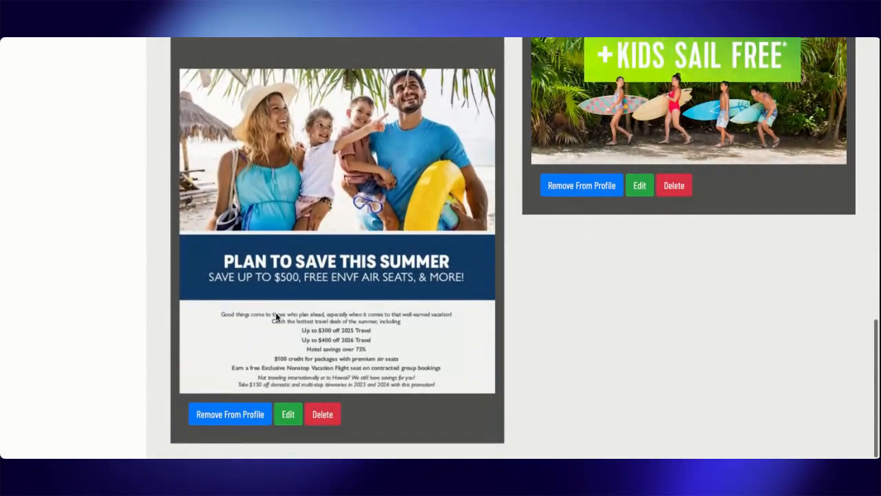
left_click(289, 415)
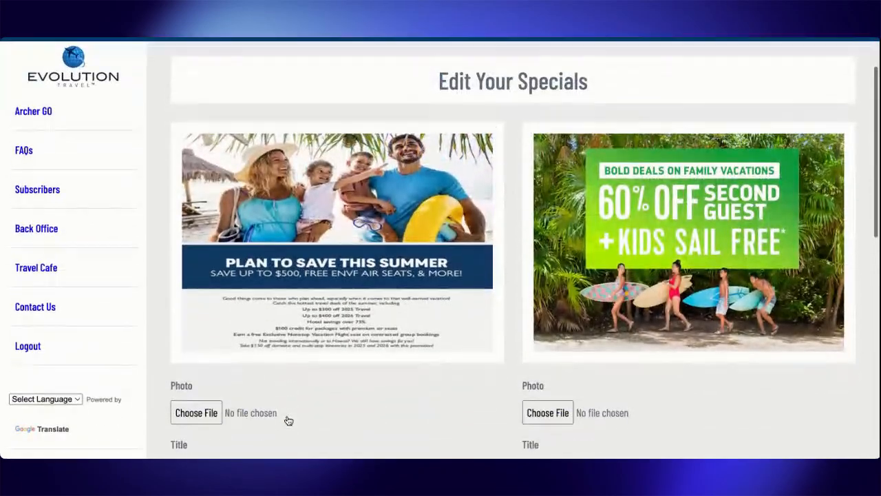
Examine the edit form of both specials, from photo, title and location to dates, vacancy, price and description
scroll(287, 420, "down", 5)
scroll(280, 345, "down", 1)
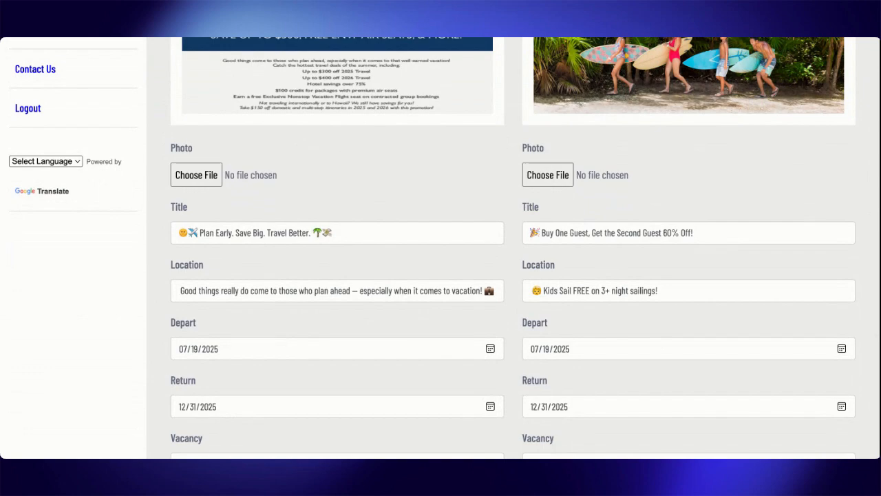
scroll(591, 365, "up", 5)
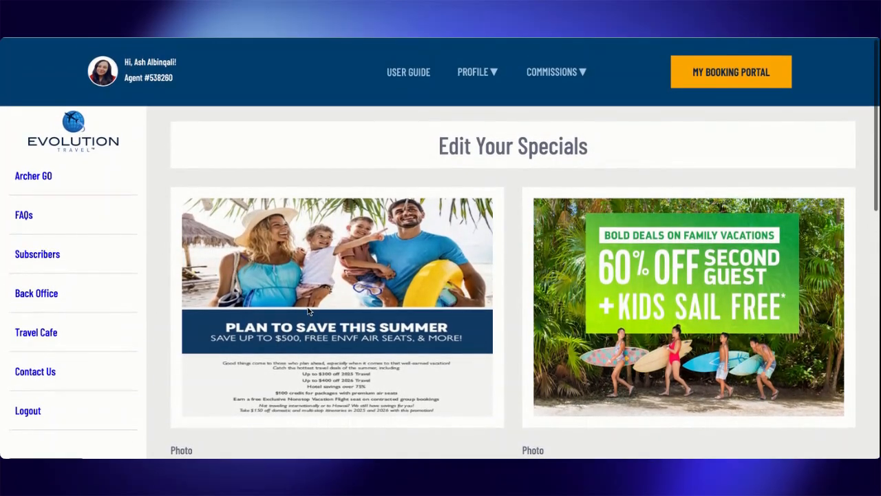
scroll(591, 365, "down", 5)
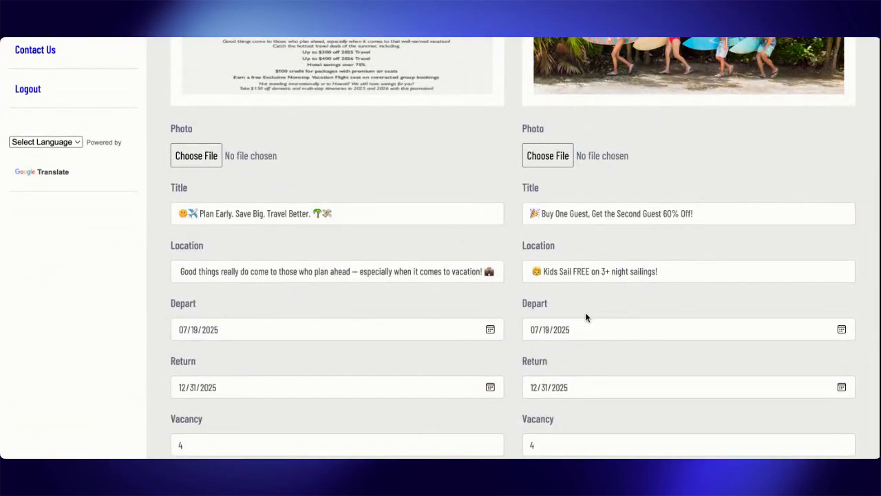
scroll(586, 317, "down", 4)
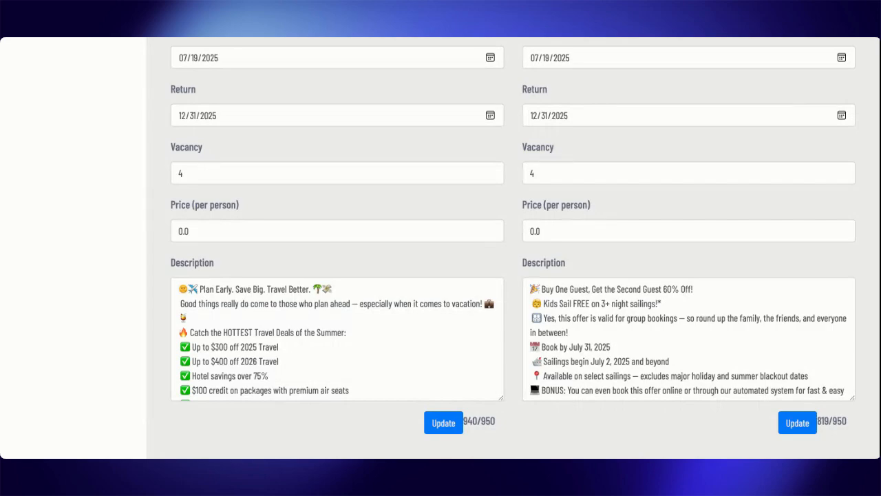
scroll(466, 232, "up", 4)
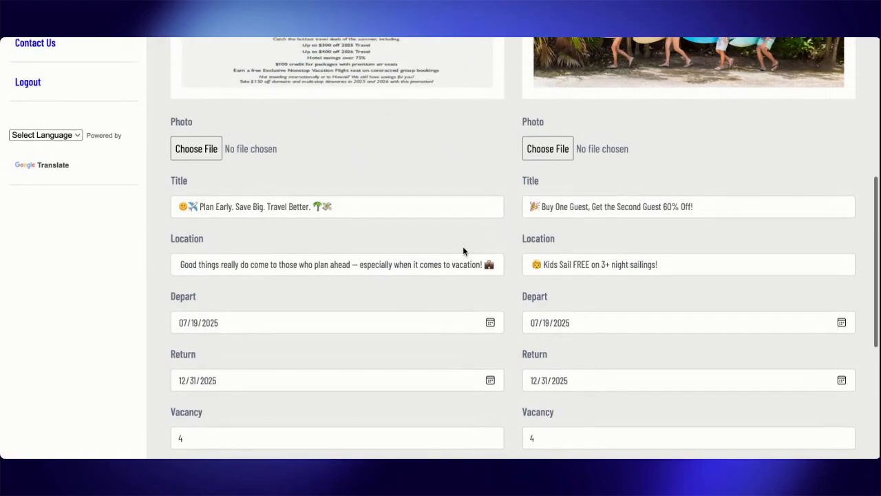
scroll(463, 247, "up", 3)
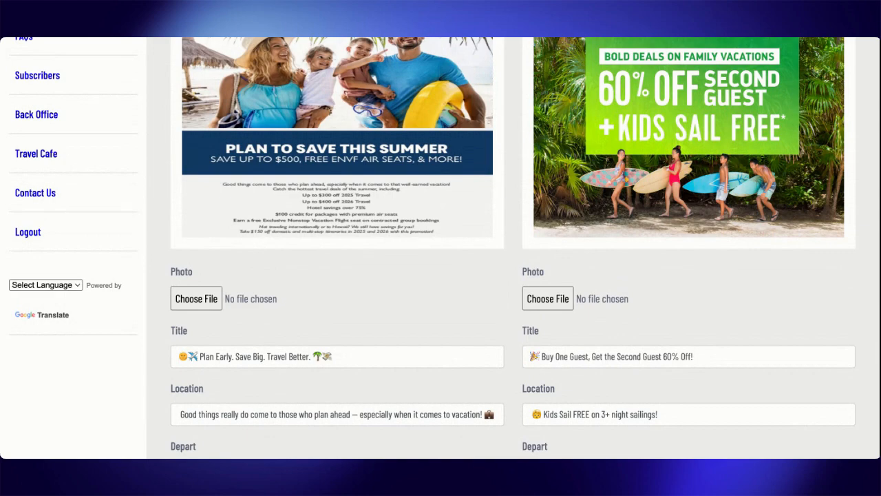
Go through the form fields again and read the first special's description through to its closing hashtags
scroll(441, 292, "down", 1)
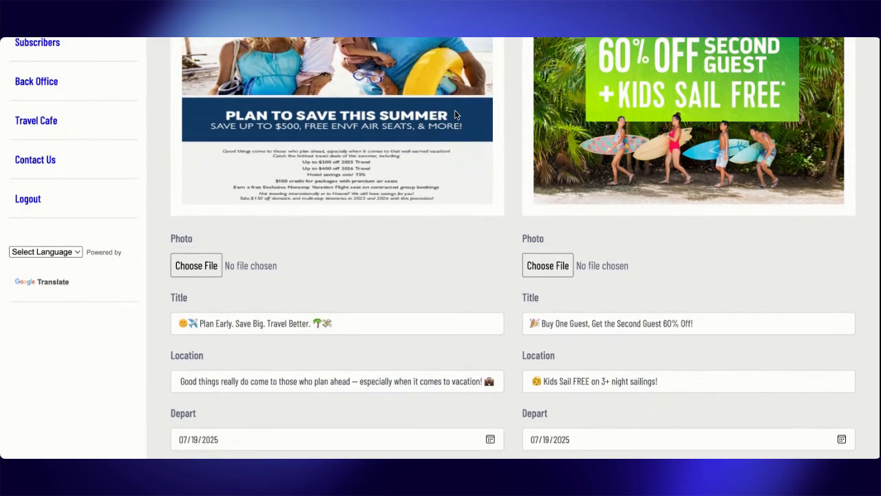
scroll(470, 257, "down", 4)
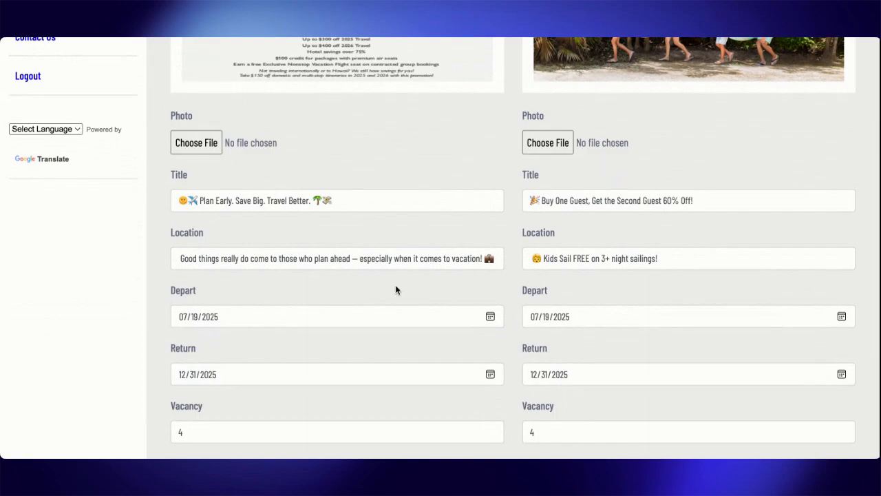
scroll(366, 386, "down", 5)
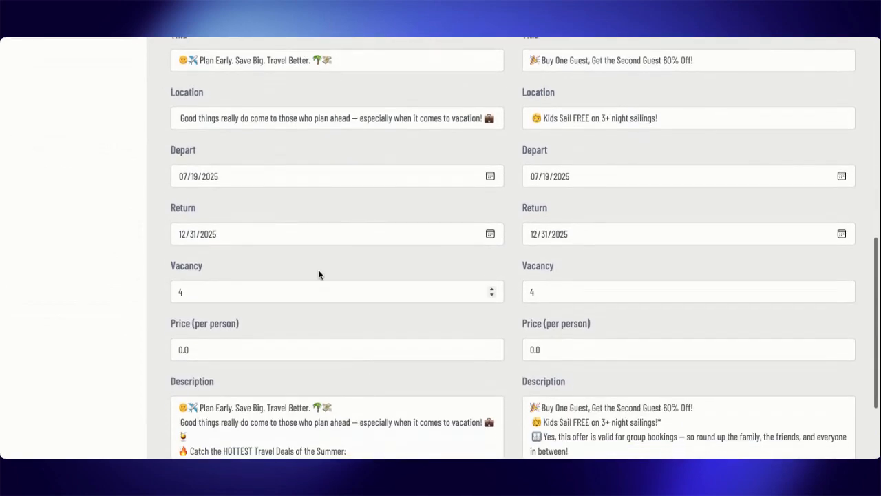
scroll(297, 348, "down", 4)
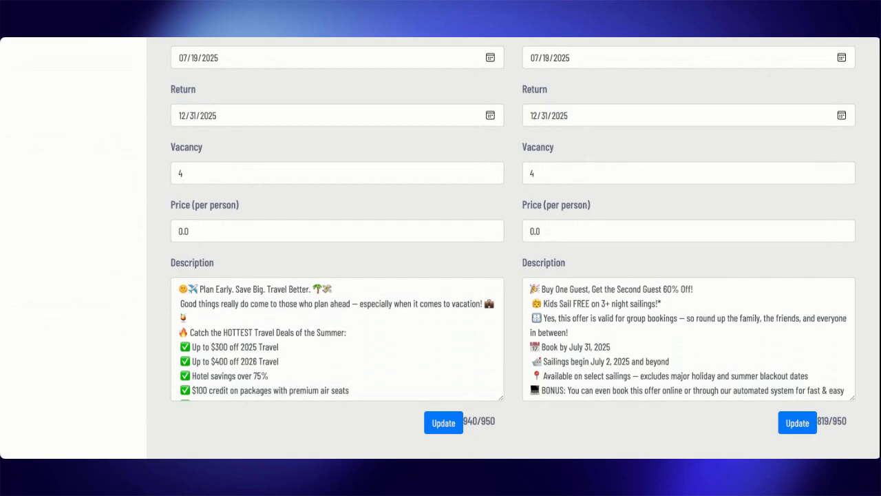
scroll(531, 274, "up", 6)
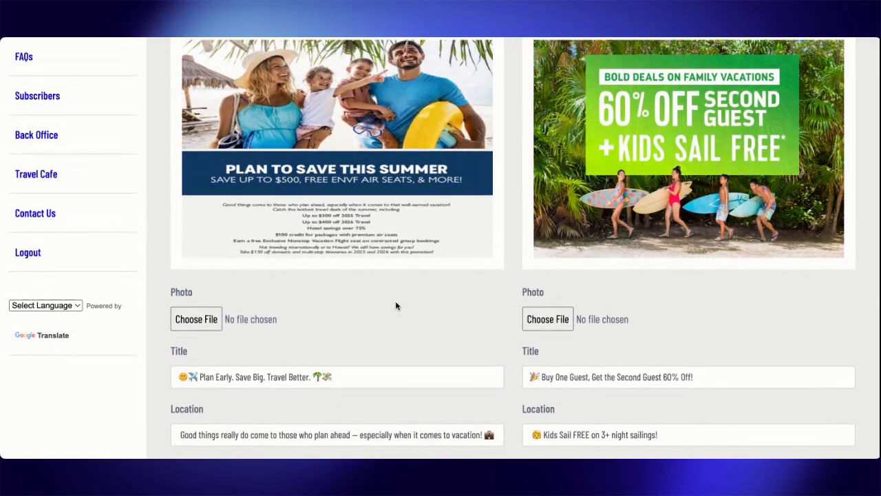
scroll(396, 305, "down", 6)
scroll(396, 305, "down", 5)
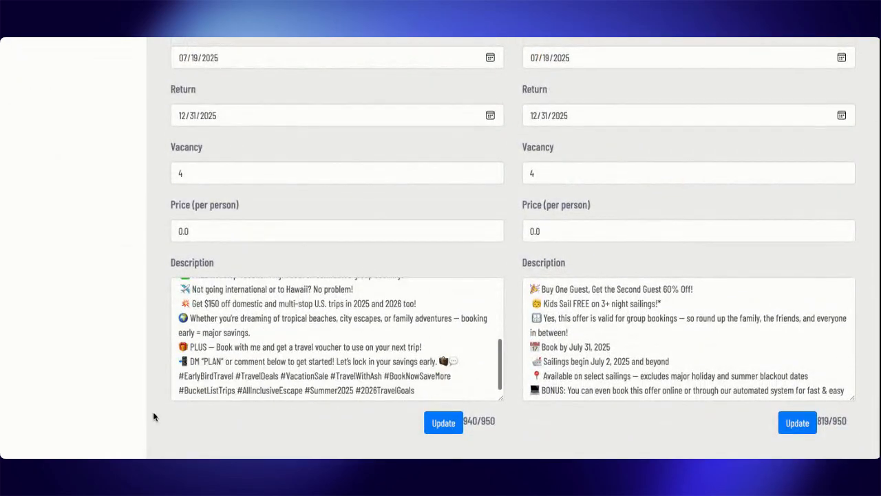
scroll(465, 347, "up", 5)
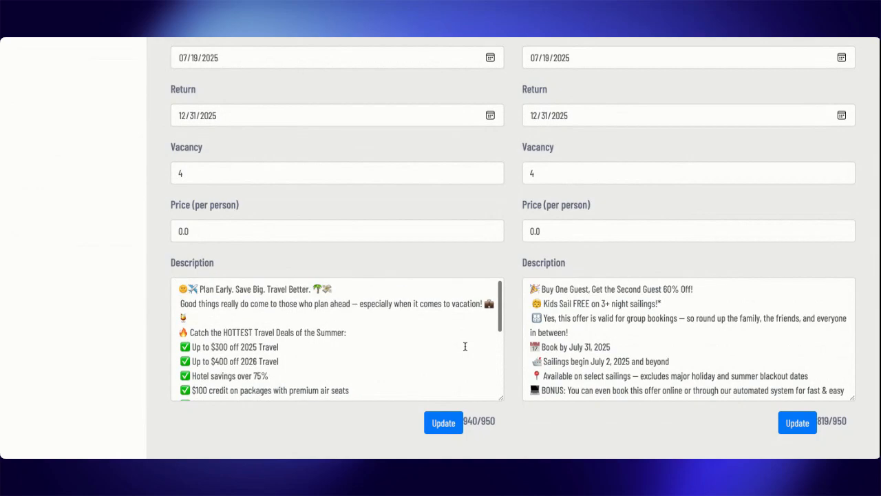
scroll(465, 346, "up", 8)
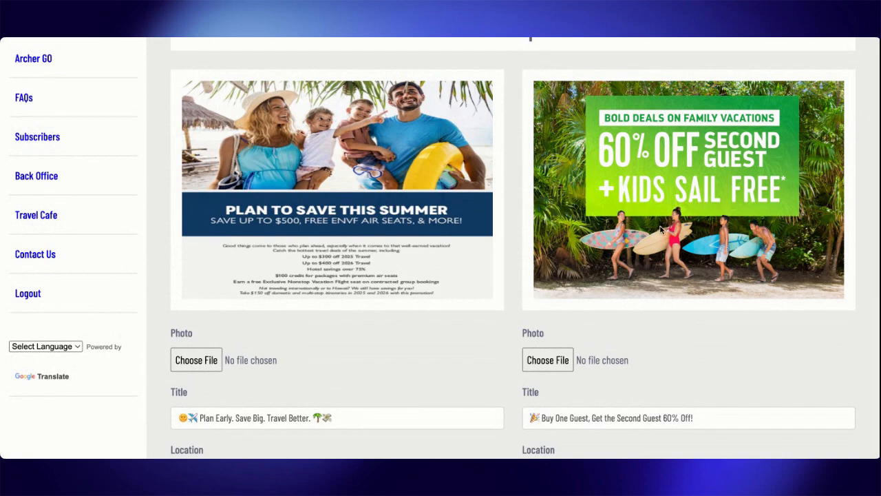
Set the Depart date of both specials to 07/01/2025
scroll(721, 244, "down", 1)
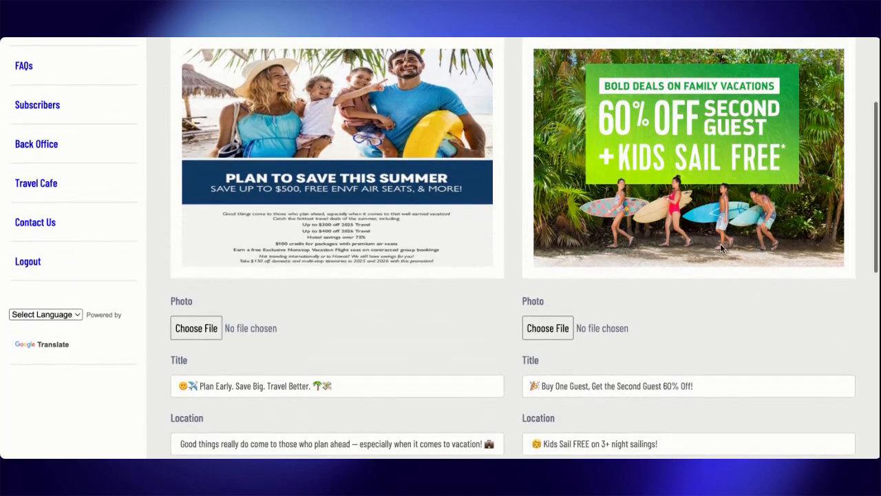
scroll(752, 321, "down", 3)
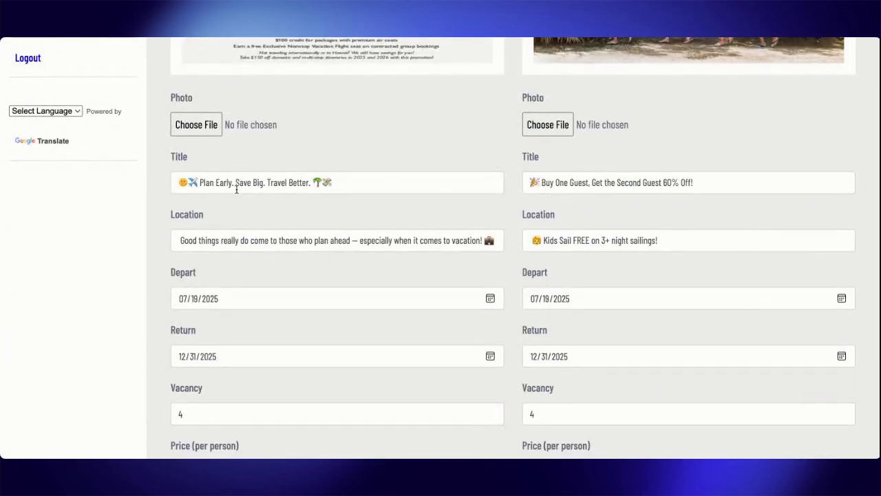
scroll(331, 246, "down", 1)
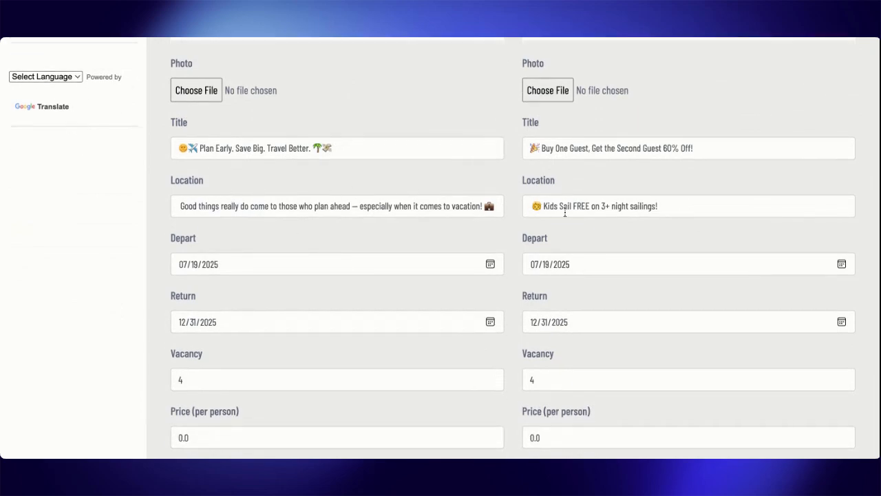
scroll(561, 253, "down", 1)
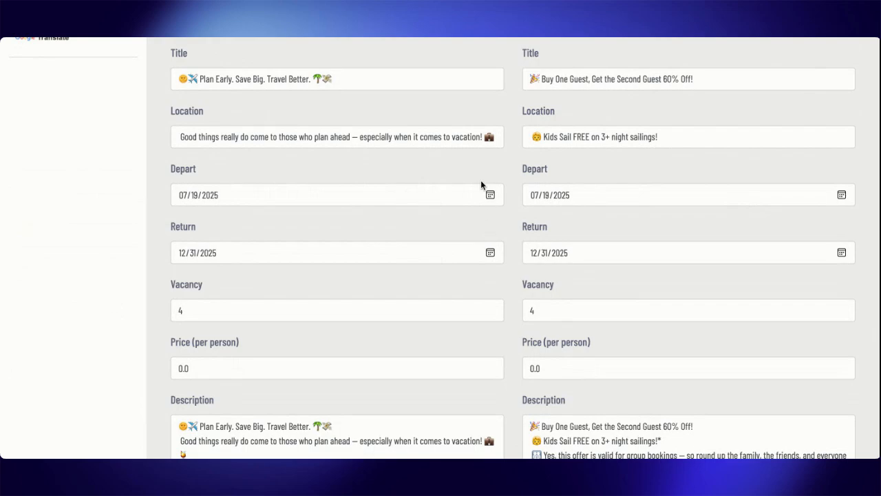
left_click(280, 210)
left_click(578, 209)
scroll(587, 288, "down", 1)
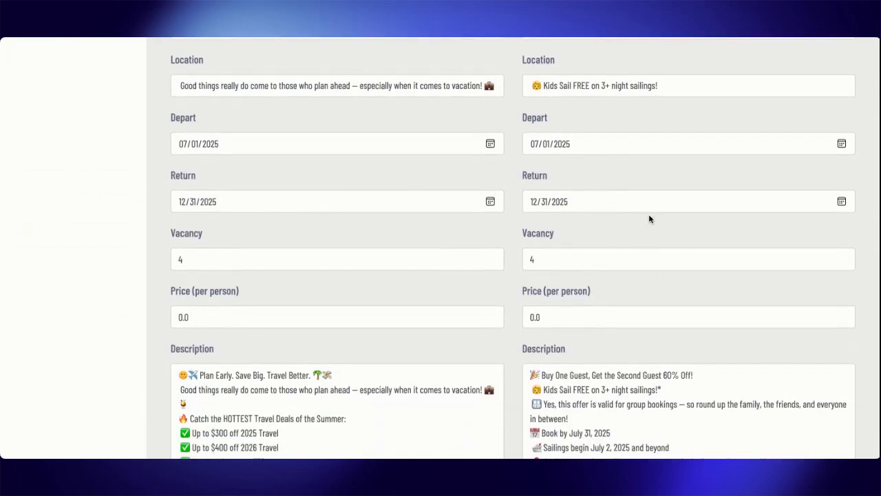
Read both specials' descriptions through to the closing hashtags and save the updates to both specials
scroll(603, 305, "down", 1)
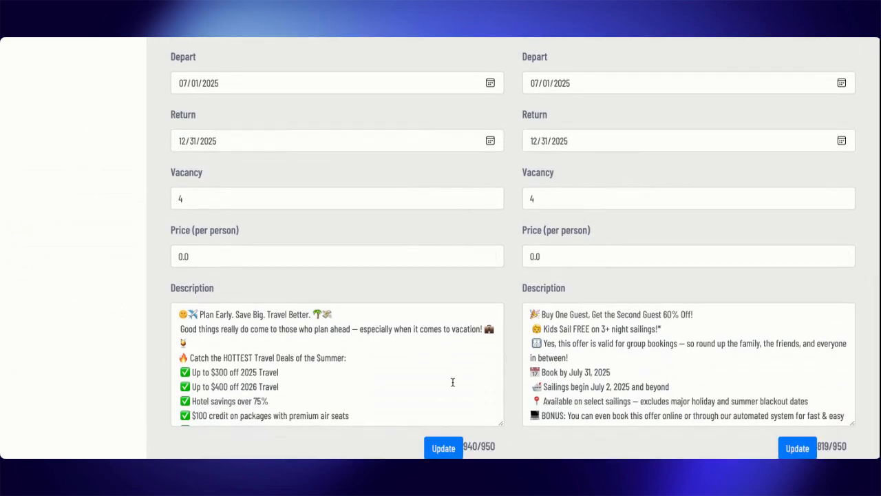
scroll(414, 403, "down", 2)
scroll(414, 404, "down", 2)
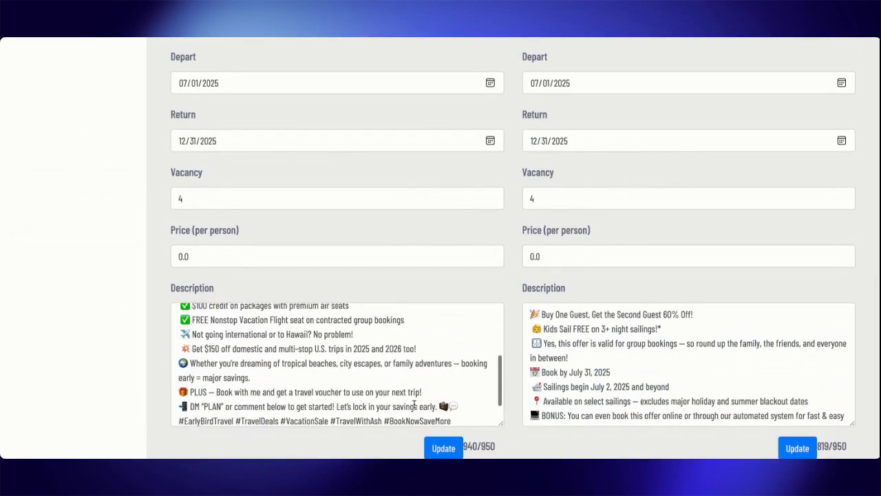
scroll(621, 379, "down", 3)
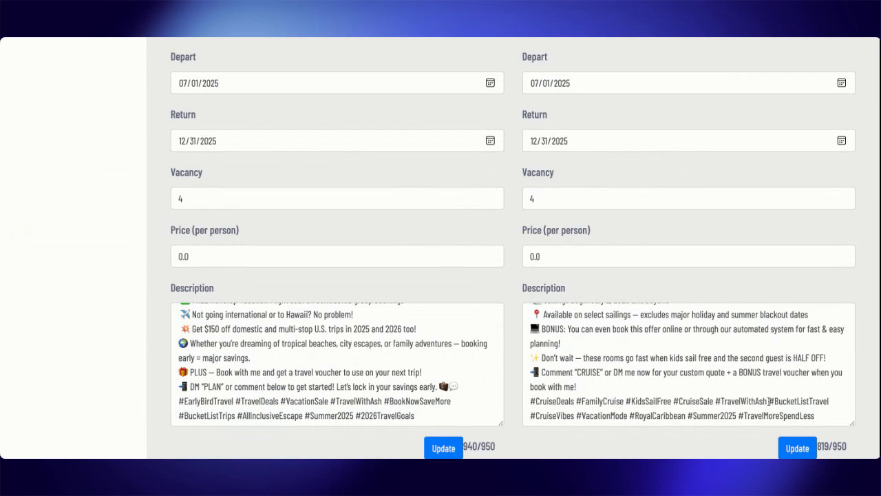
left_click(798, 448)
left_click(439, 448)
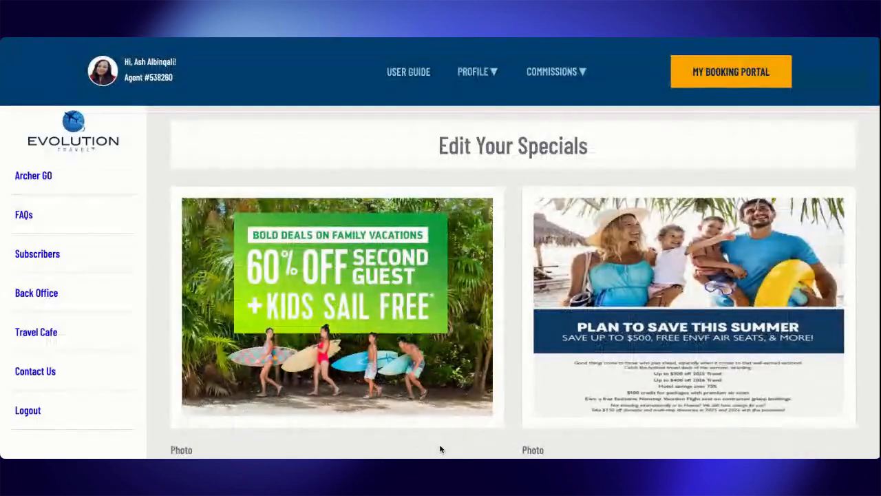
Set the Depart date of the "Plan Early. Save Big. Travel Better." special to 07/01/2025 and save the update
scroll(496, 271, "up", 2)
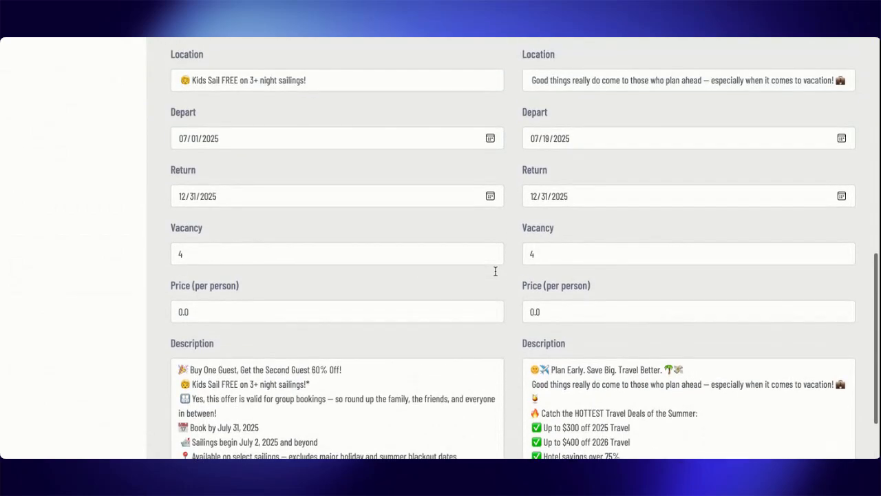
scroll(407, 340, "down", 1)
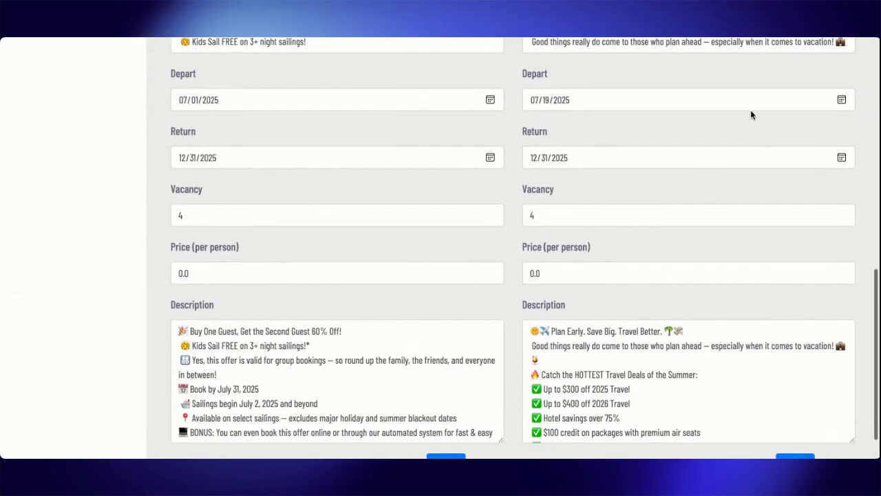
left_click(737, 94)
left_click(544, 100)
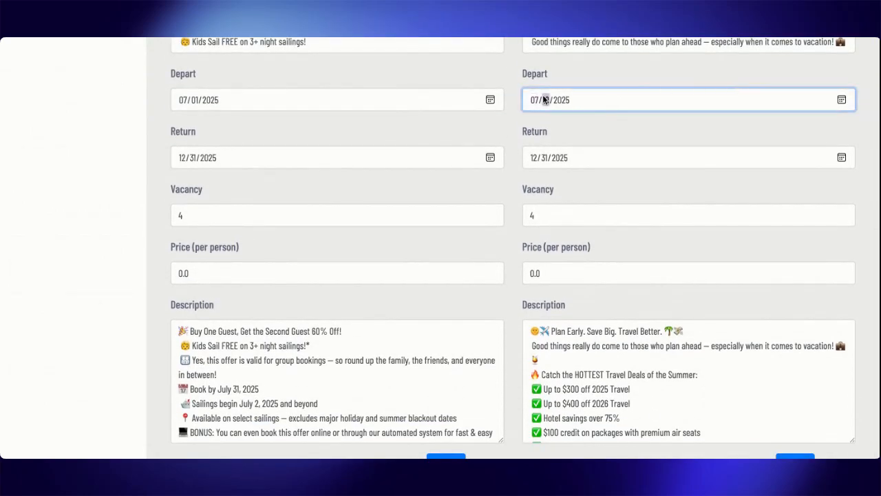
type("01")
left_click(684, 157)
scroll(684, 157, "down", 1)
left_click(794, 421)
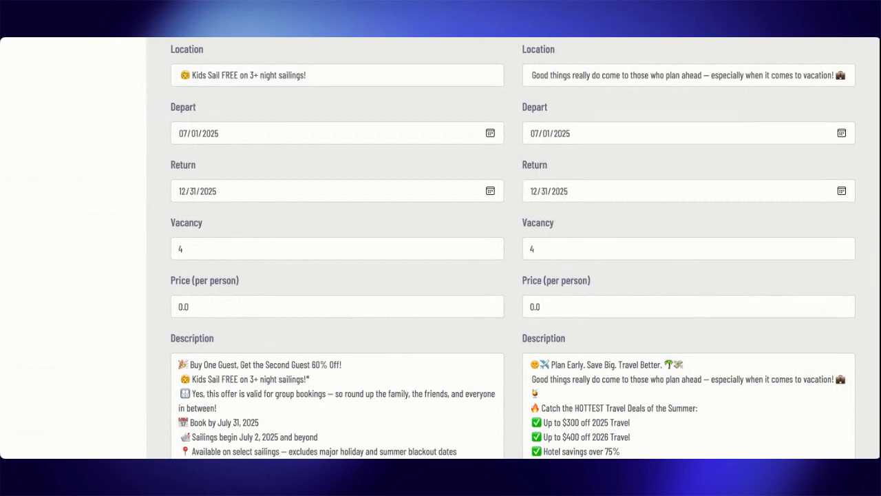
Check the saved fields of both specials, then return to the recommended specials list and review both entries down to their photos
scroll(337, 406, "down", 2)
scroll(522, 308, "down", 1)
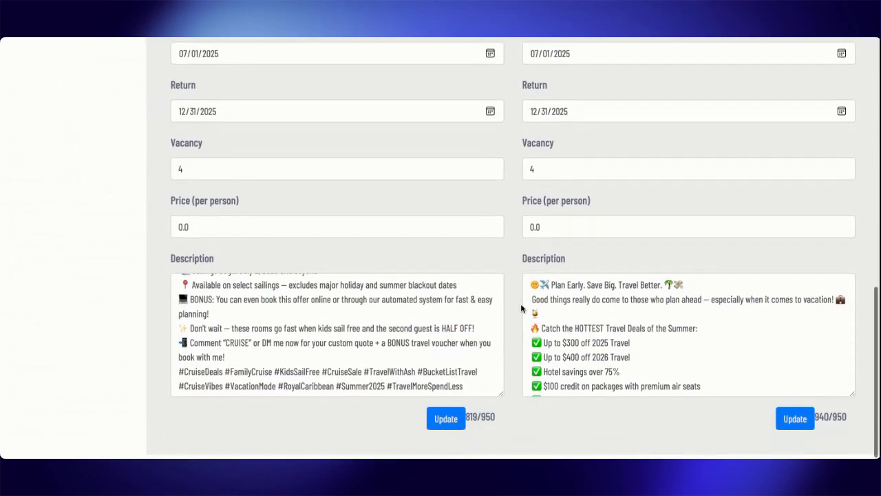
scroll(522, 309, "up", 9)
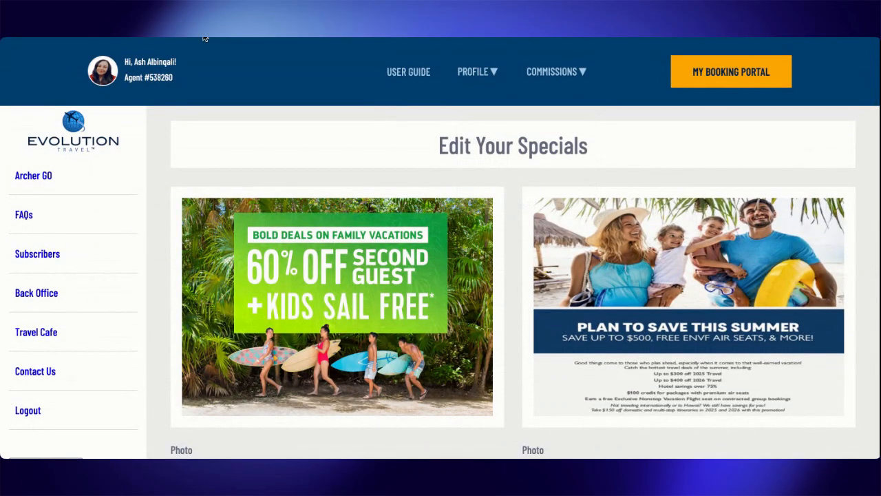
mouse_move(478, 81)
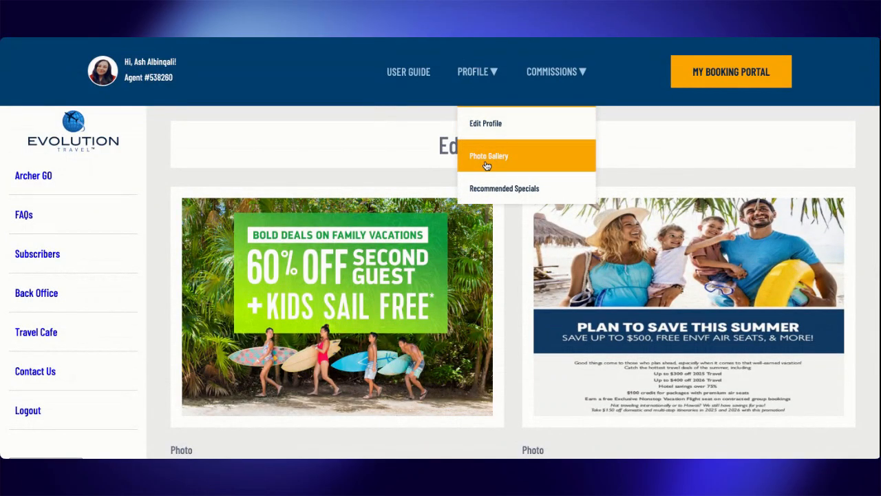
left_click(486, 189)
scroll(486, 184, "down", 6)
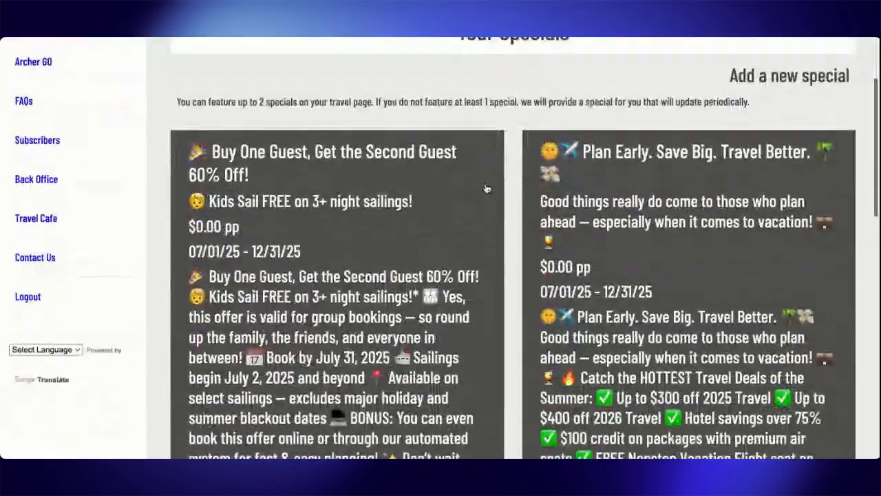
scroll(486, 181, "down", 8)
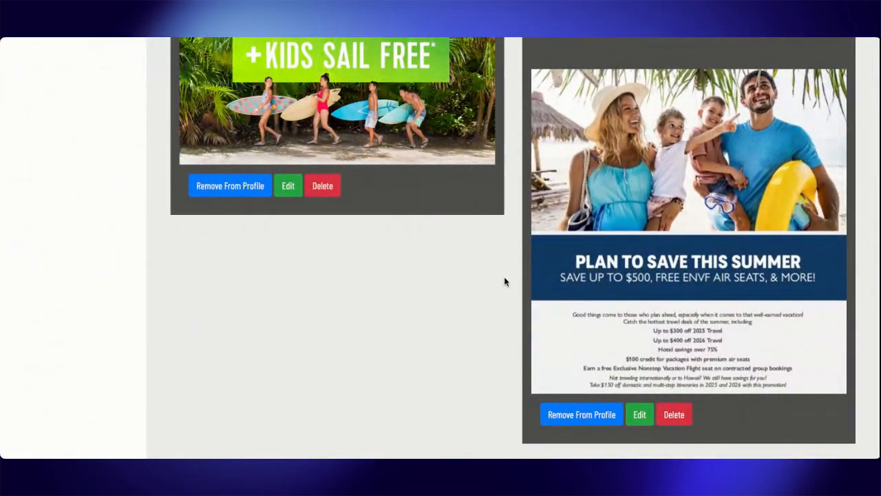
Remove the "Buy One Guest, Get the Second Guest 60% Off!" special from the profile and feature it again
left_click(205, 187)
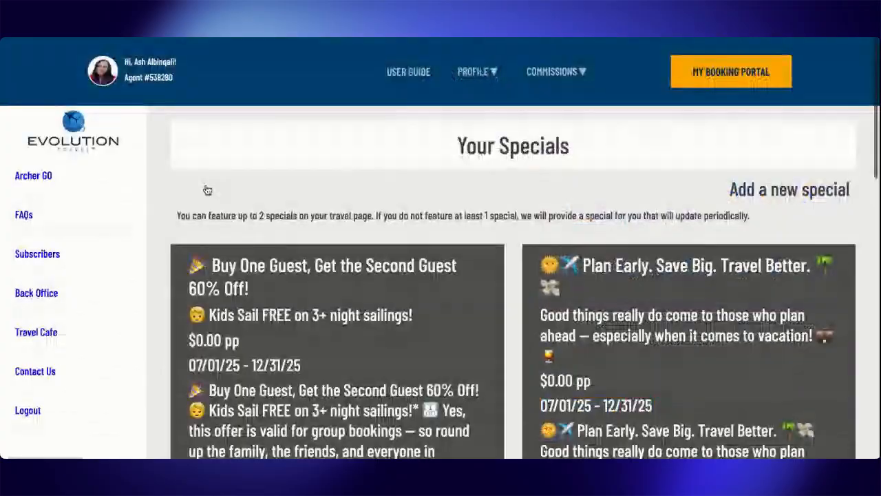
scroll(205, 187, "down", 6)
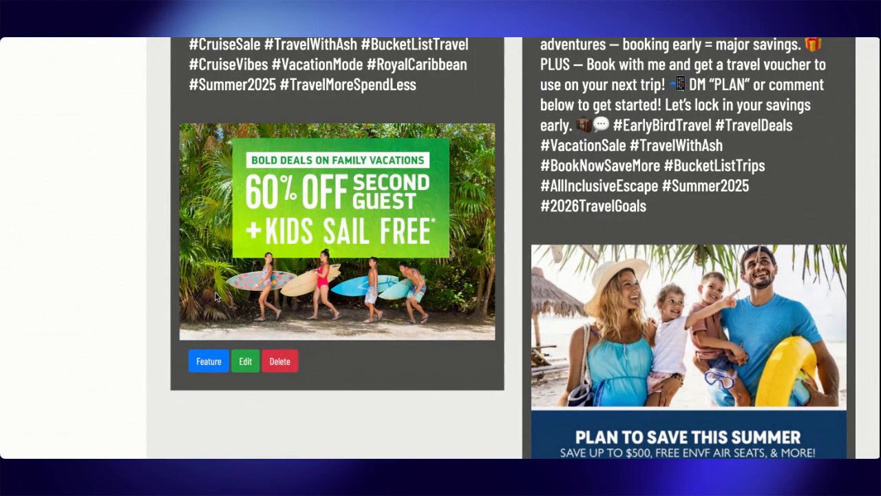
left_click(207, 362)
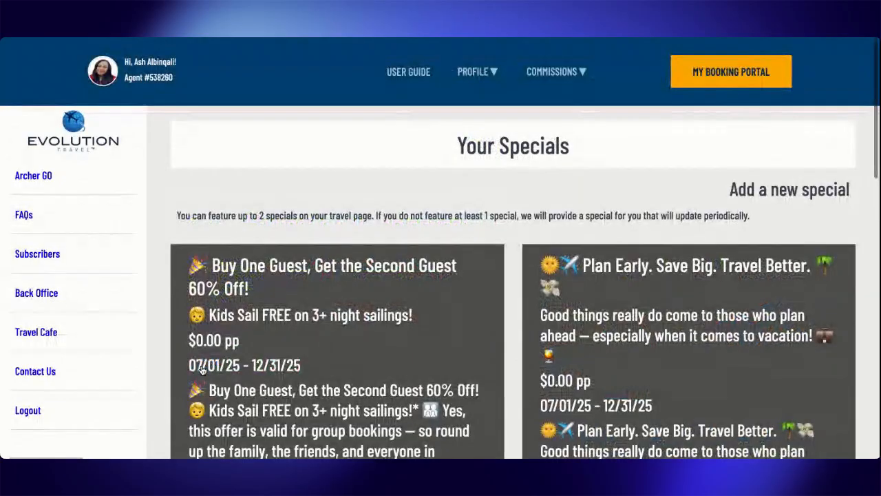
scroll(202, 370, "down", 3)
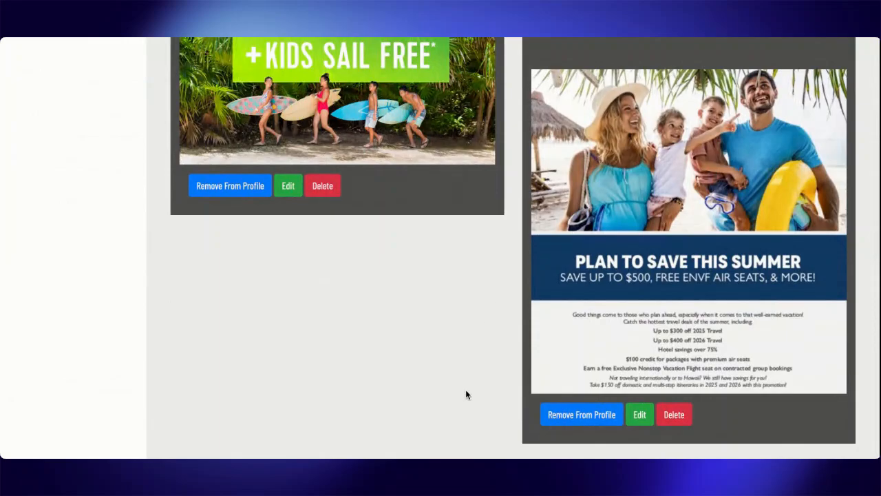
Look over the available profile pages and bring up the commissions options of the agent site
scroll(465, 395, "up", 10)
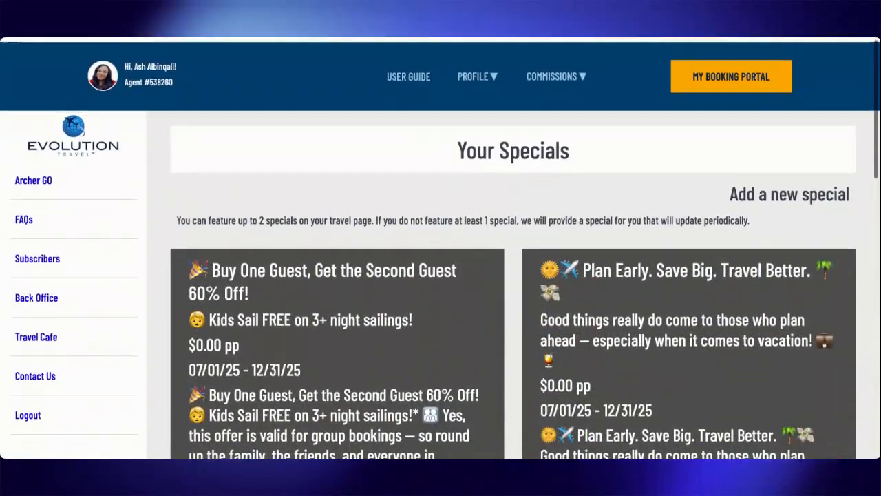
left_click(487, 73)
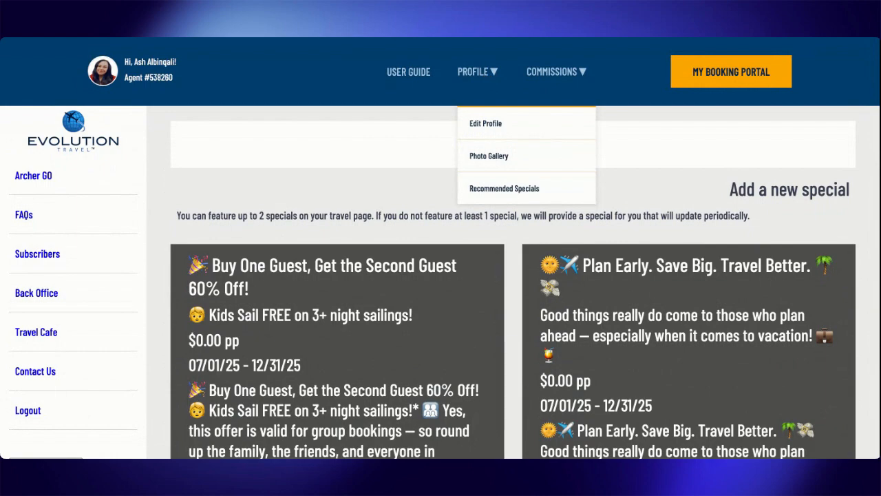
left_click(549, 79)
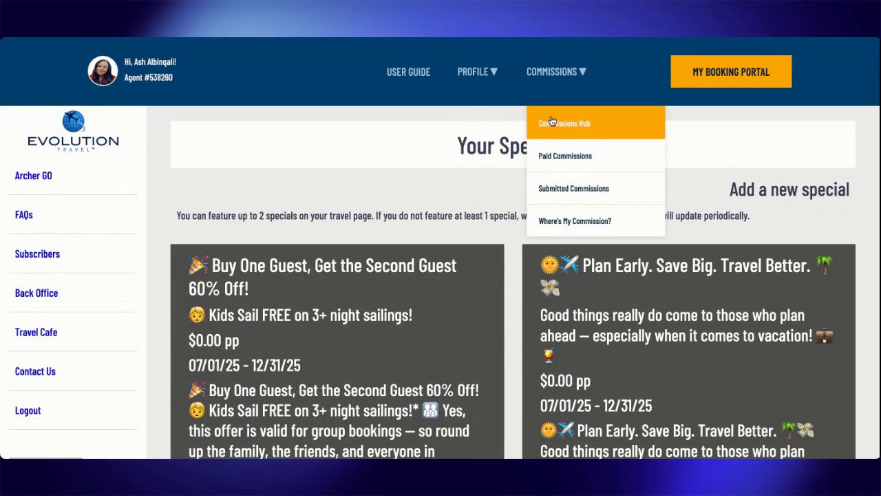